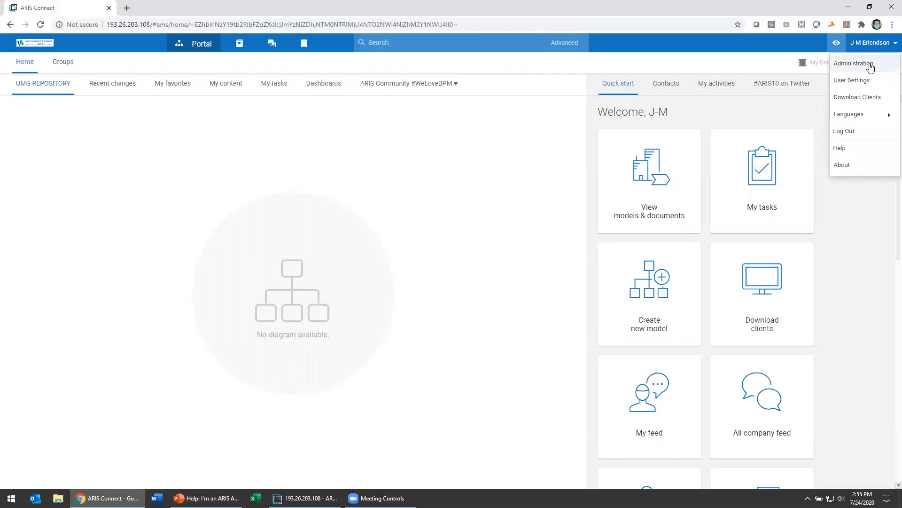
Open Administration and go to User management to list the eight existing users.
{"action": "left_click", "coordinate": [869, 65]}
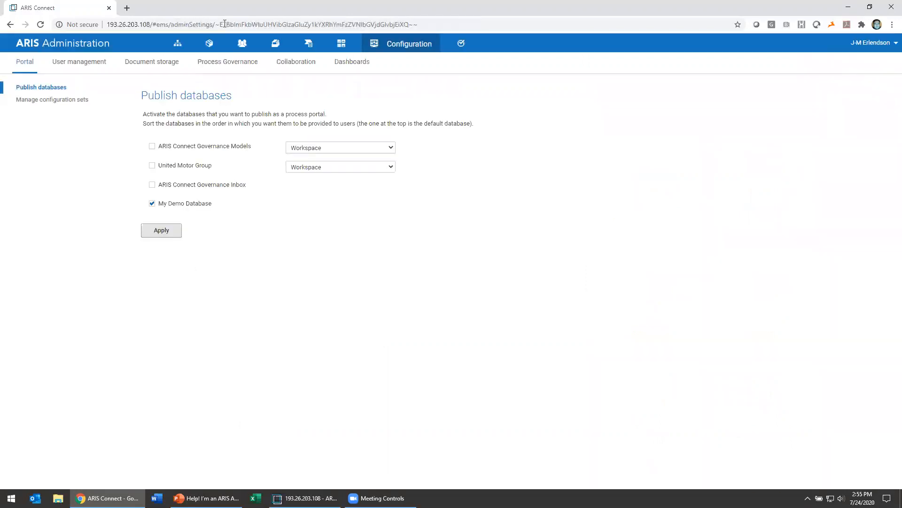
{"action": "left_click", "coordinate": [243, 46]}
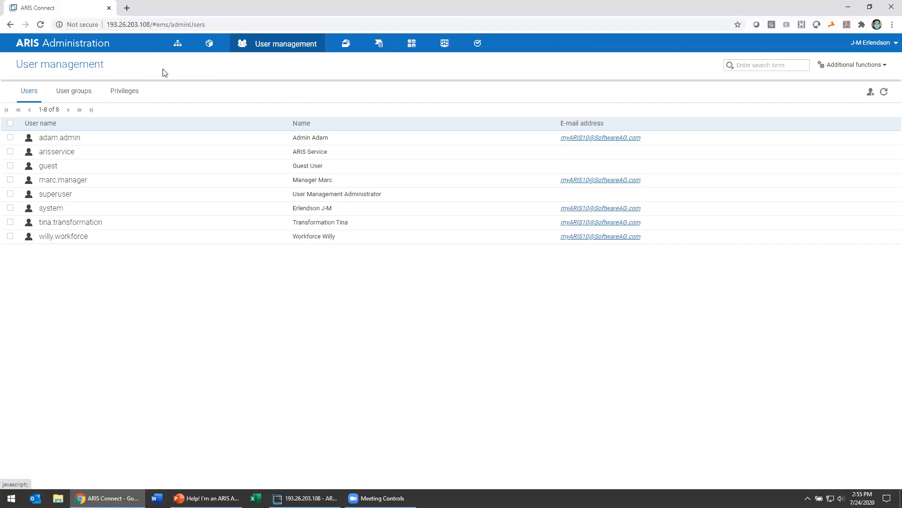
Show the Privileges tab with its function privileges list.
{"action": "left_click", "coordinate": [126, 93]}
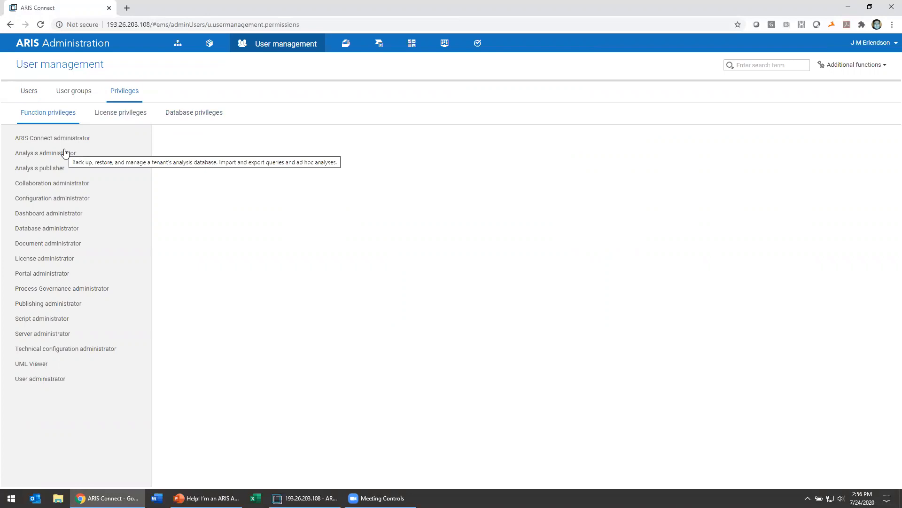
View the assignments of Dashboard administrator, then Database administrator, which has 4 users.
{"action": "left_click", "coordinate": [36, 217]}
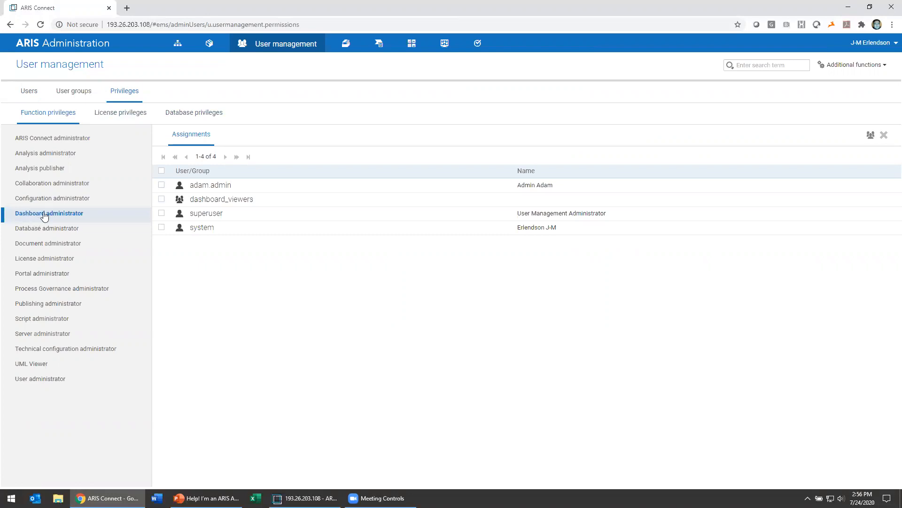
{"action": "mouse_move", "coordinate": [67, 217]}
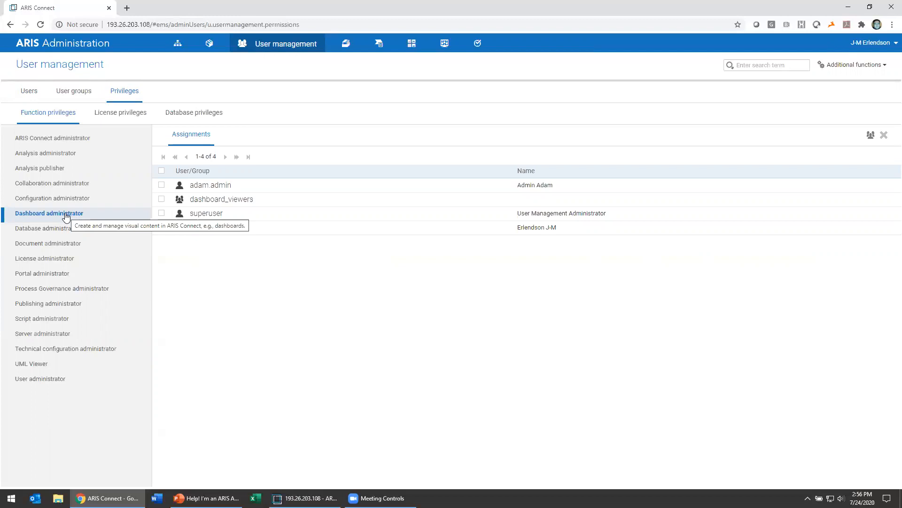
{"action": "left_click", "coordinate": [92, 227]}
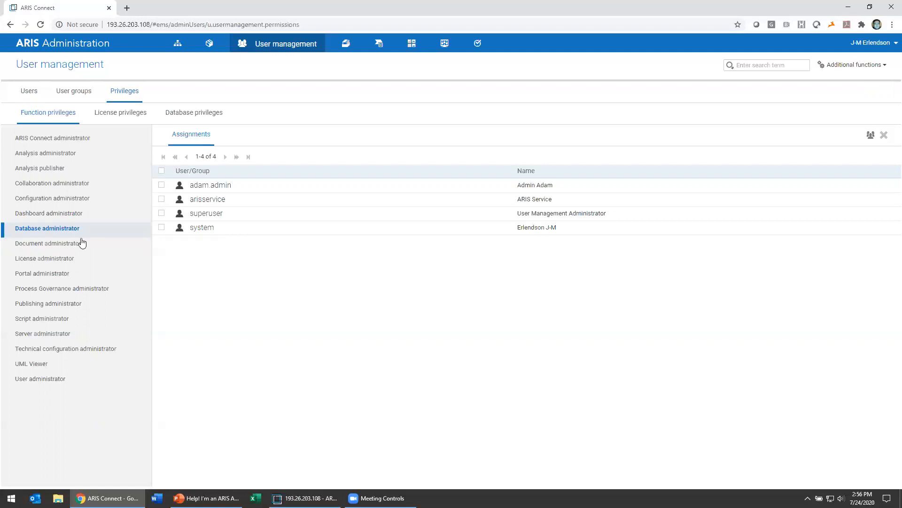
Check who holds Document, Portal and Script administrator, ending on Script's 2 users.
{"action": "left_click", "coordinate": [82, 243]}
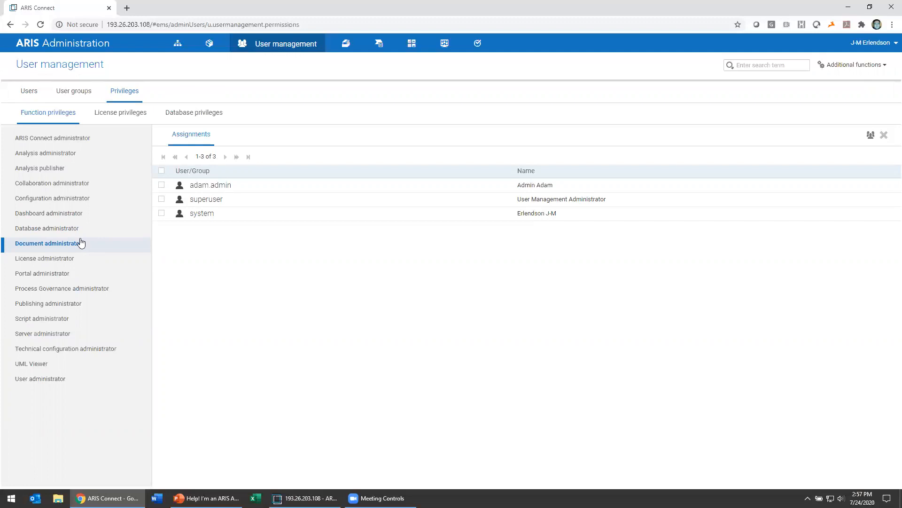
{"action": "left_click", "coordinate": [71, 275]}
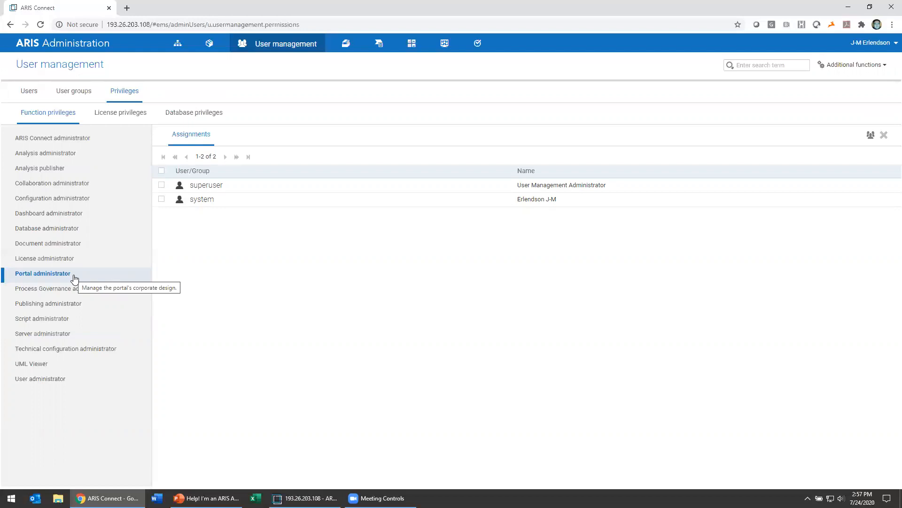
{"action": "left_click", "coordinate": [43, 319]}
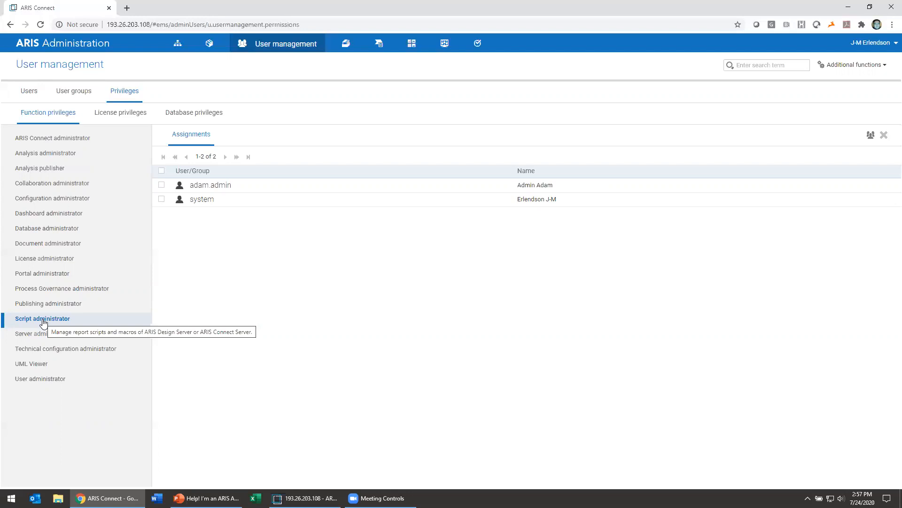
Check the User and Configuration administrator holders, then show the License privileges list.
{"action": "left_click", "coordinate": [60, 381]}
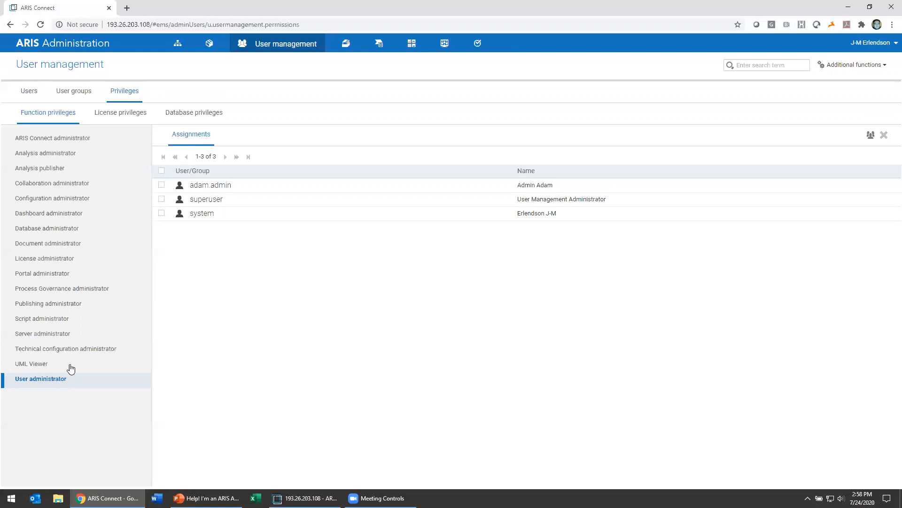
{"action": "left_click", "coordinate": [79, 200]}
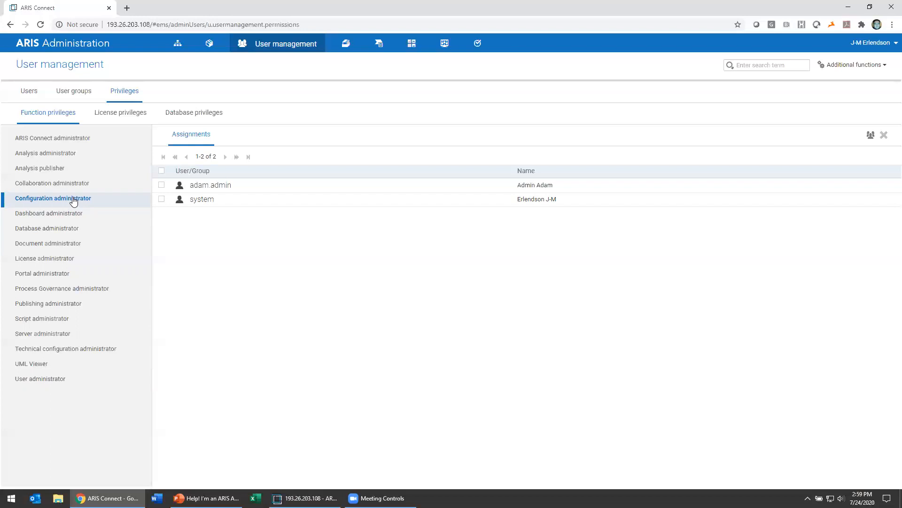
{"action": "left_click", "coordinate": [107, 121]}
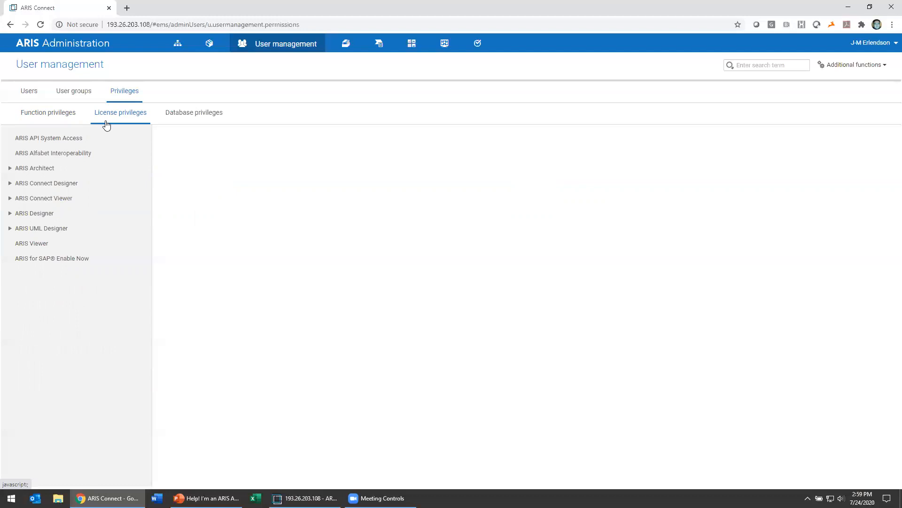
Review ARIS Architect, Connect Designer, Viewer and Contribution licenses, then show Database privileges.
{"action": "left_click", "coordinate": [46, 170]}
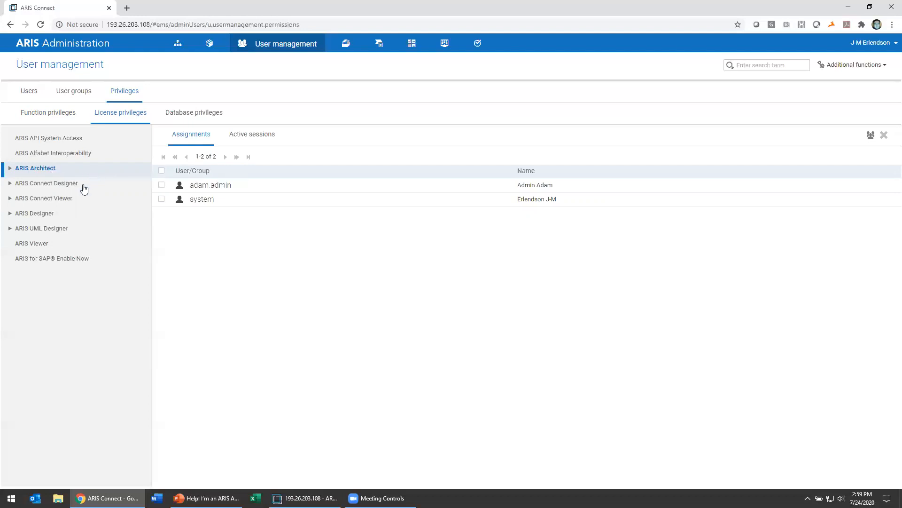
{"action": "left_click", "coordinate": [81, 185]}
{"action": "left_click", "coordinate": [77, 202]}
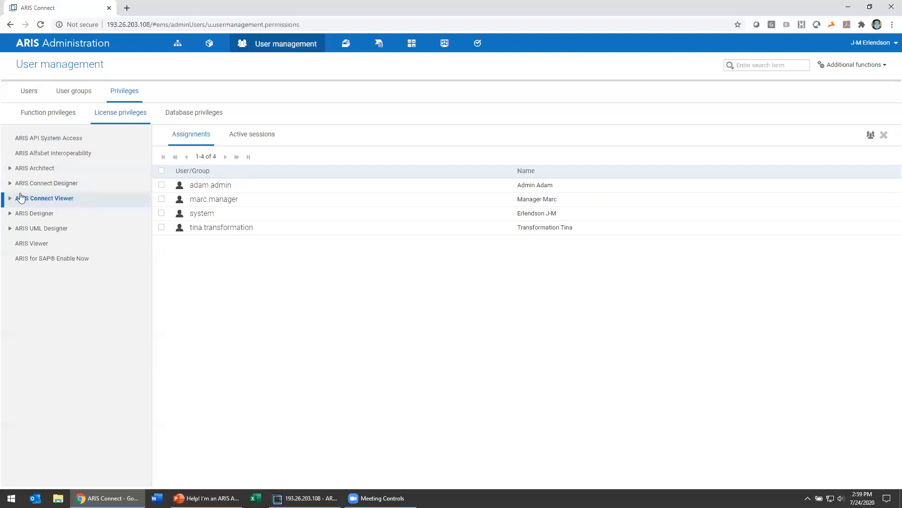
{"action": "left_click", "coordinate": [10, 183]}
{"action": "left_click", "coordinate": [10, 229]}
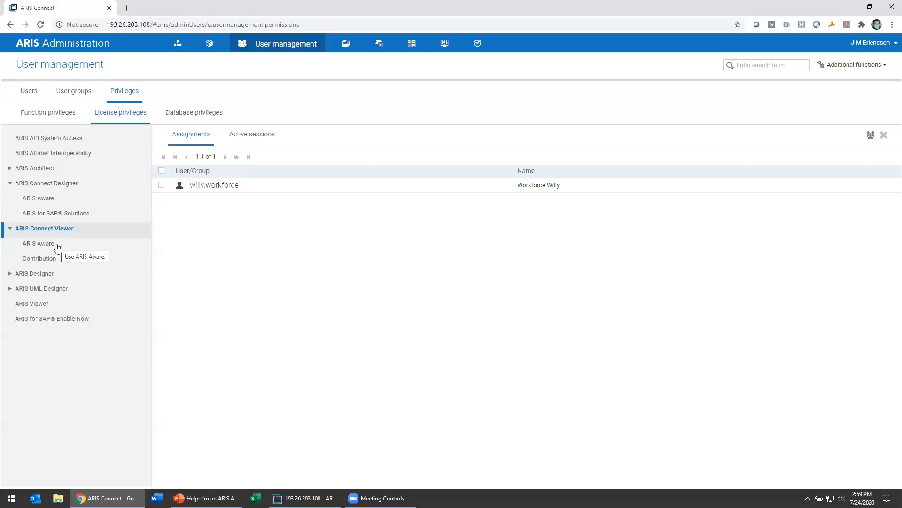
{"action": "left_click", "coordinate": [40, 259]}
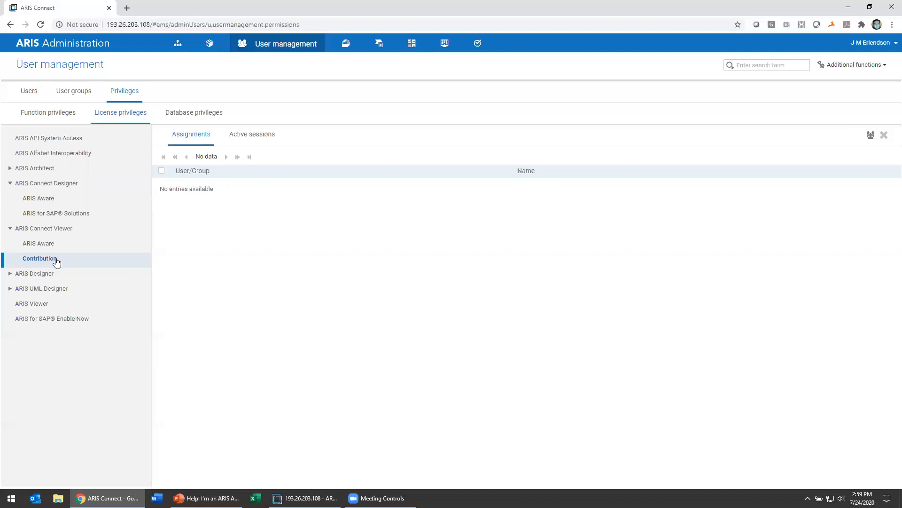
{"action": "left_click", "coordinate": [201, 115]}
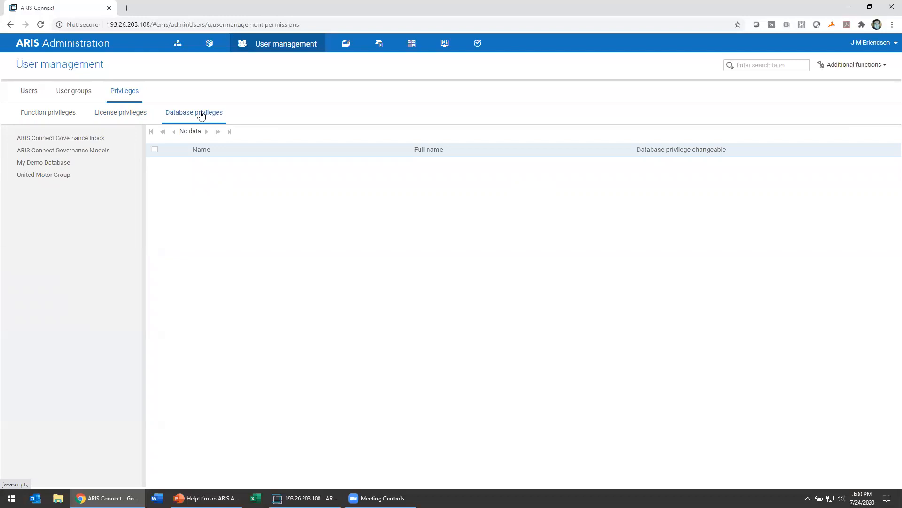
View My Demo Database's privilege holders and its privilege levels, cancelling without changes.
{"action": "left_click", "coordinate": [108, 164]}
{"action": "left_click", "coordinate": [884, 114]}
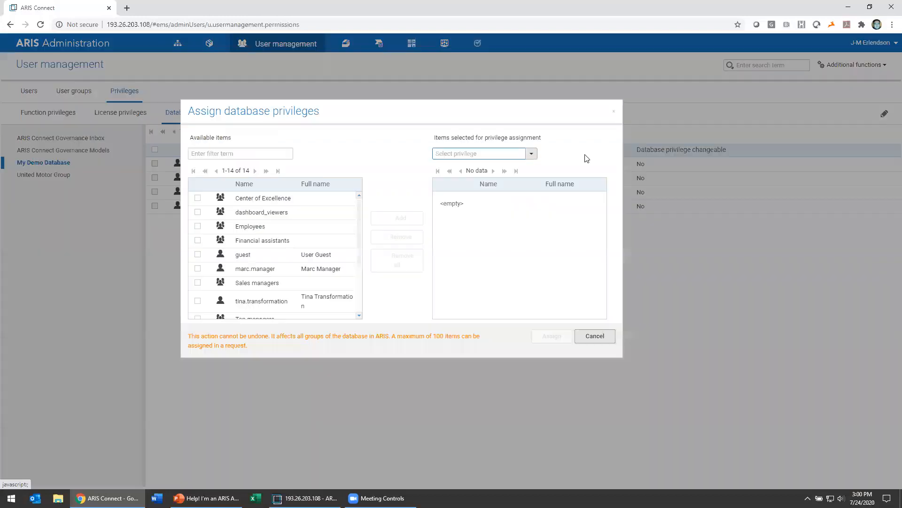
{"action": "left_click", "coordinate": [531, 154]}
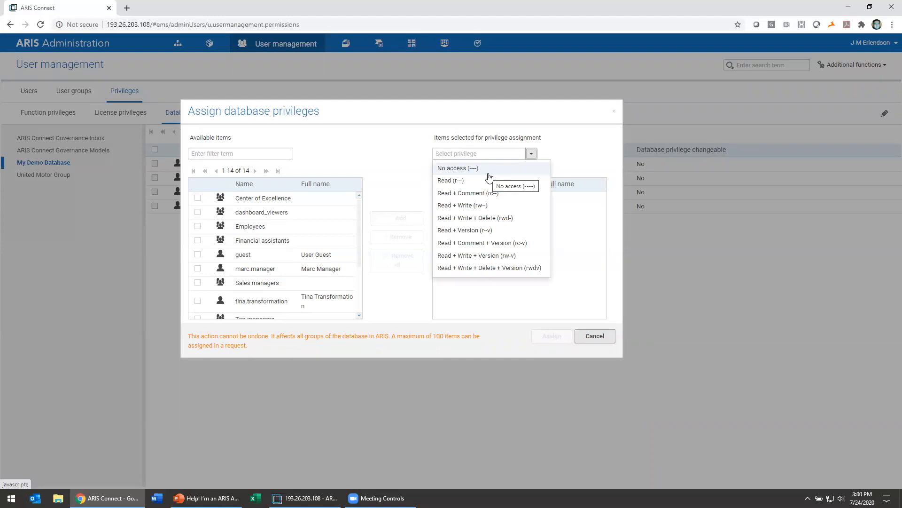
{"action": "left_click", "coordinate": [488, 135]}
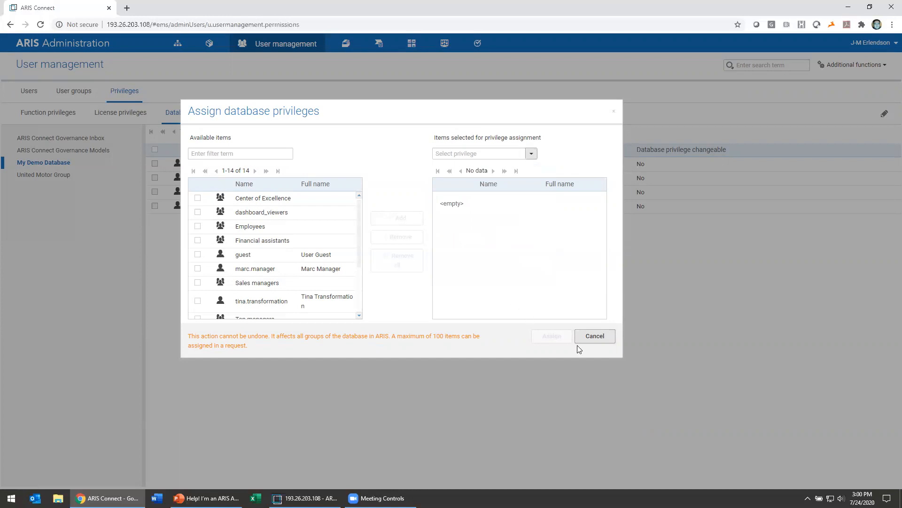
{"action": "left_click", "coordinate": [605, 337]}
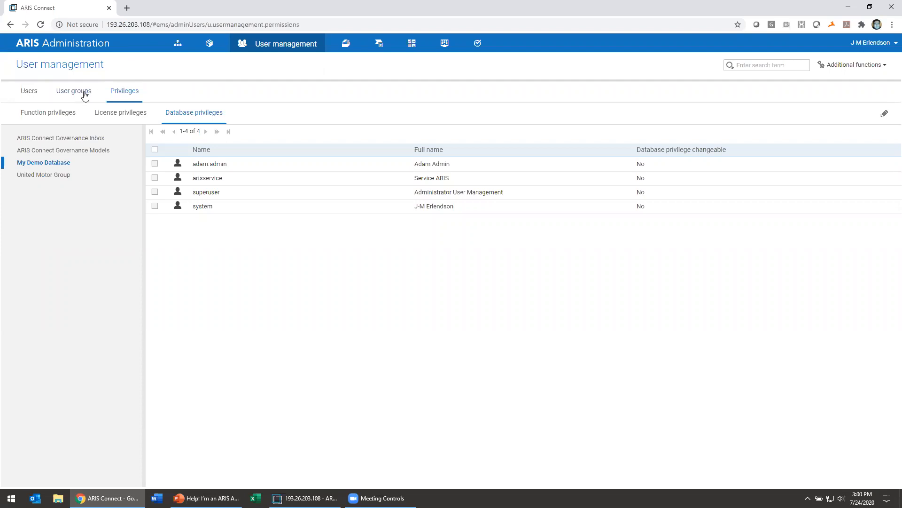
Start a new user, entering a user name, first name Example and last name User.
{"action": "left_click", "coordinate": [33, 92]}
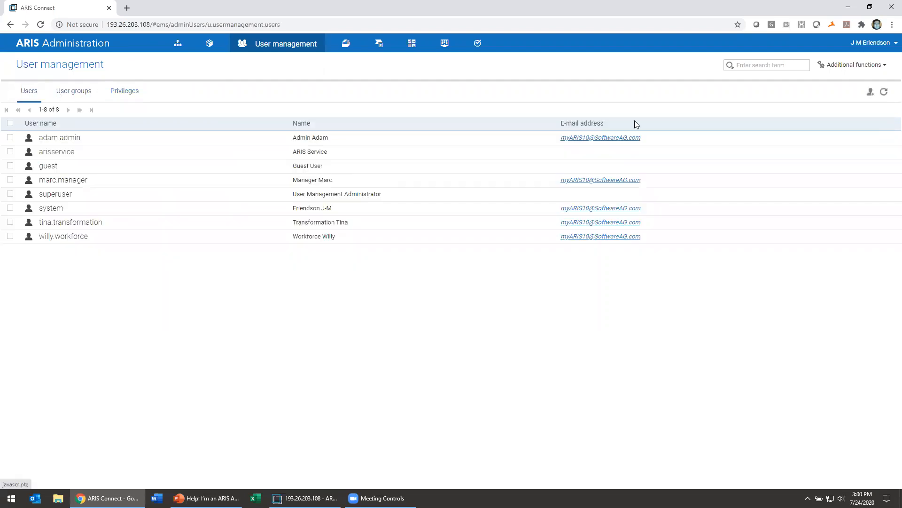
{"action": "left_click", "coordinate": [871, 92]}
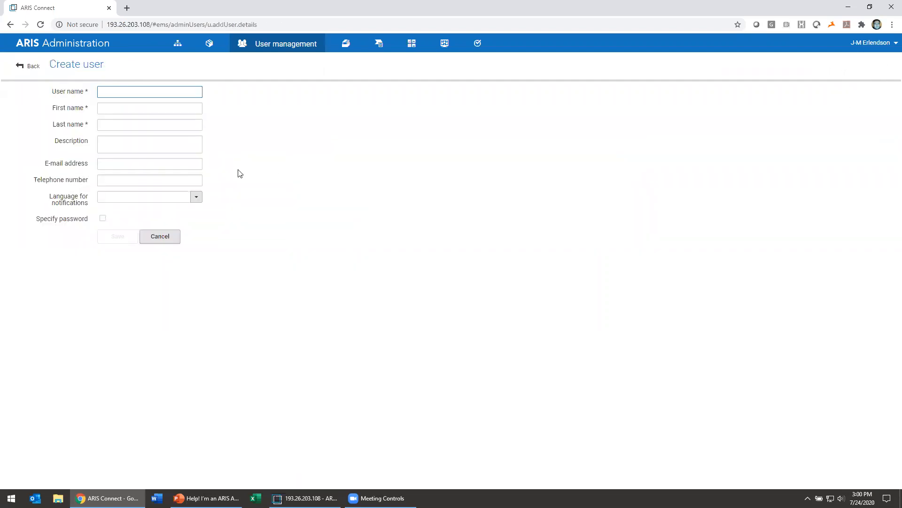
{"action": "type", "text": "ExampleUSer"}
{"action": "key", "text": "Tab"}
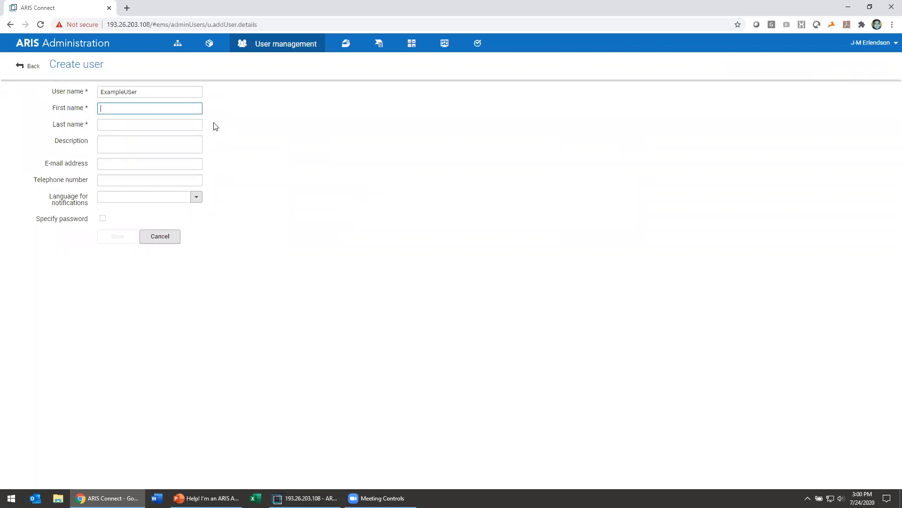
{"action": "type", "text": "Example"}
{"action": "key", "text": "Tab"}
{"action": "type", "text": "Us"}
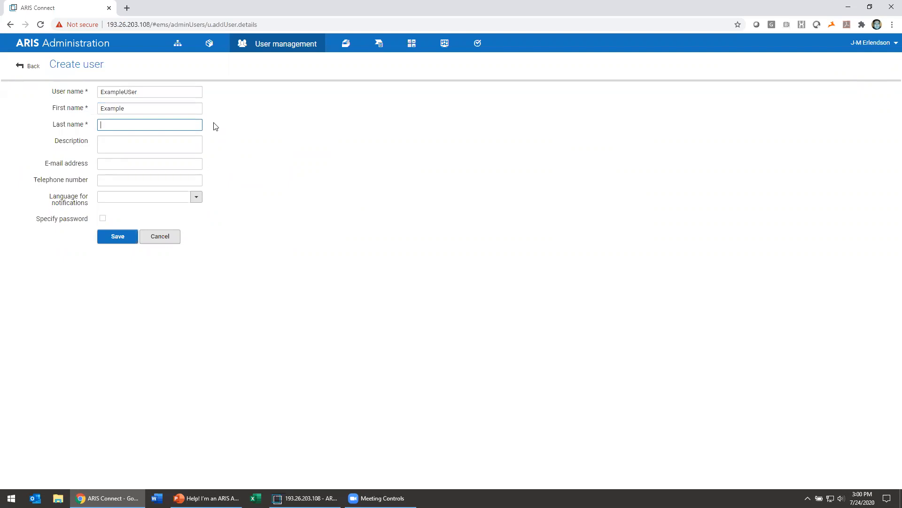
{"action": "type", "text": "er"}
{"action": "key", "text": "Tab"}
{"action": "key", "text": "Tab"}
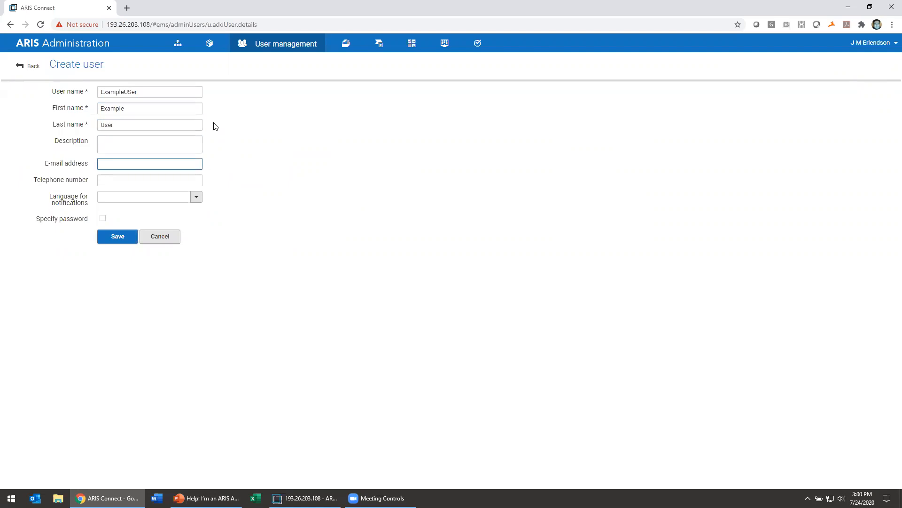
Enter the new user's work e-mail address, correcting its typos.
{"action": "key", "text": "Left"}
{"action": "key", "text": "Left"}
{"action": "left_click", "coordinate": [145, 162]}
{"action": "type", "text": "@softwareag.com"}
{"action": "left_click", "coordinate": [123, 164]}
{"action": "type", "text": "d"}
{"action": "left_click", "coordinate": [191, 179]}
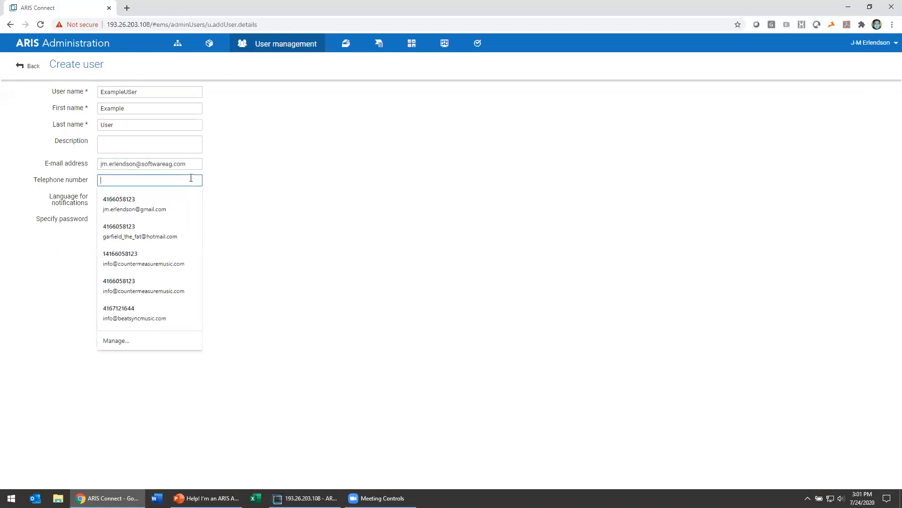
{"action": "left_click", "coordinate": [201, 141]}
{"action": "left_click", "coordinate": [291, 148]}
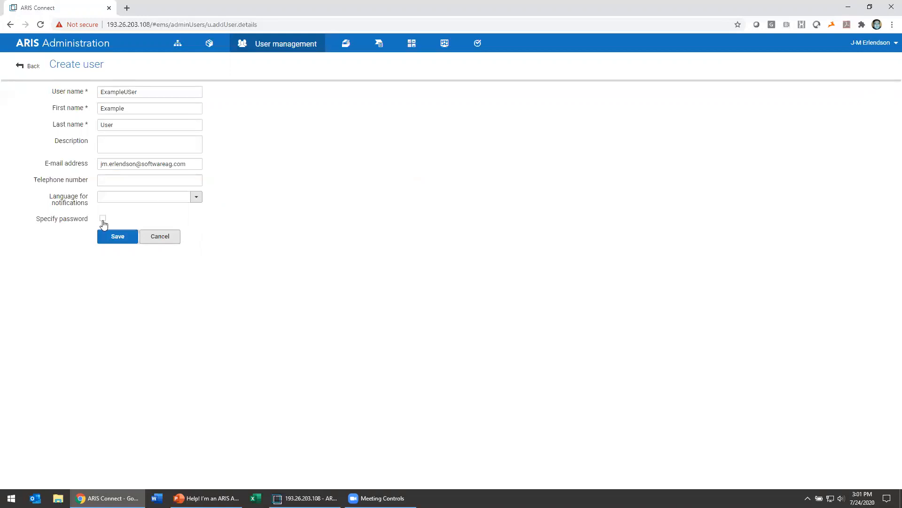
Correct the user name to ExampleUser, set notifications to English, and save.
{"action": "left_click", "coordinate": [131, 92]}
{"action": "type", "text": "s"}
{"action": "left_click", "coordinate": [235, 210]}
{"action": "left_click", "coordinate": [195, 200]}
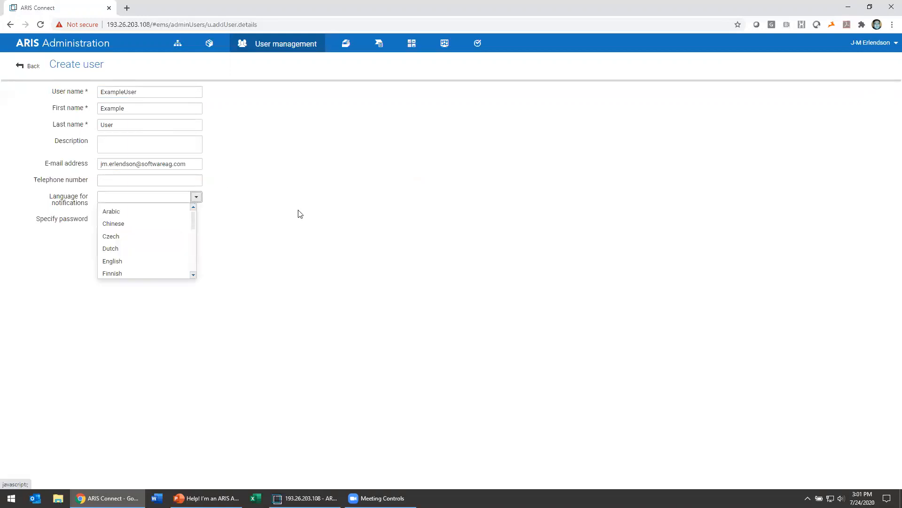
{"action": "left_click", "coordinate": [299, 213]}
{"action": "left_click", "coordinate": [196, 197]}
{"action": "left_click", "coordinate": [141, 266]}
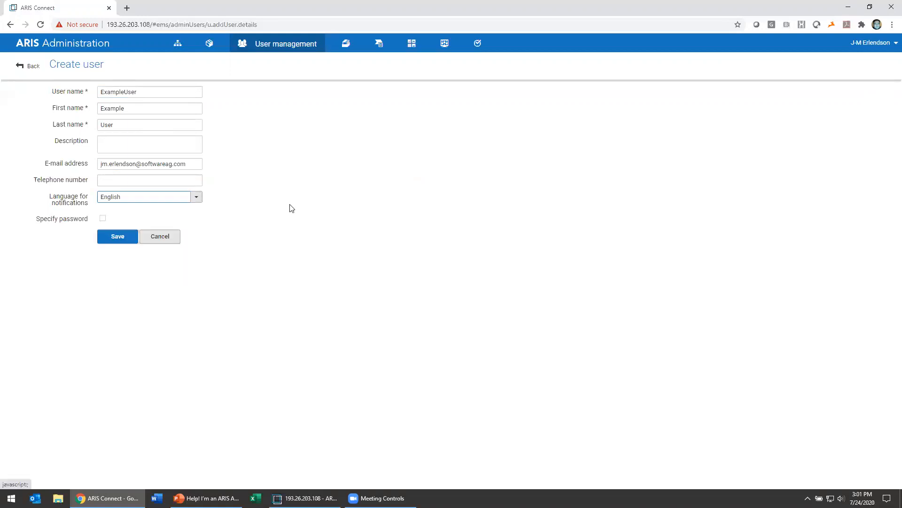
{"action": "left_click", "coordinate": [138, 237]}
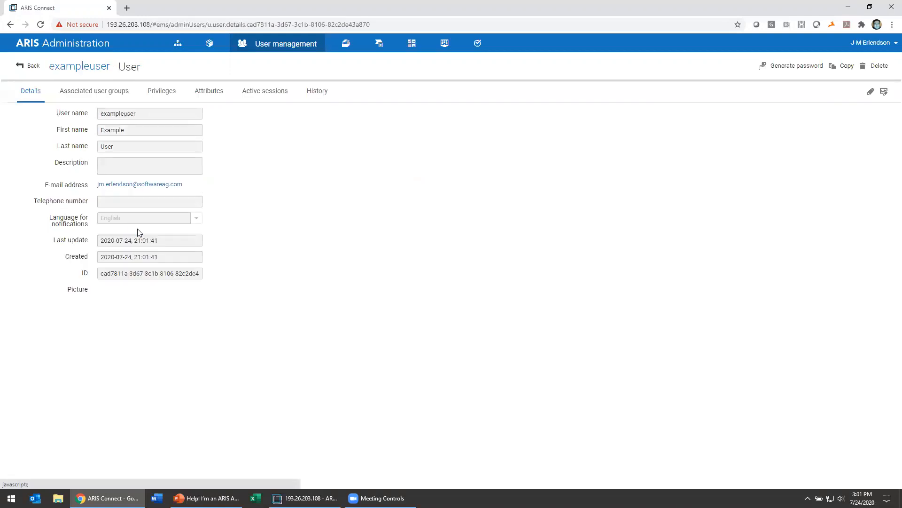
Look through the user's groups, privileges and attributes, granting then revoking ARIS Connect administrator.
{"action": "left_click", "coordinate": [114, 97]}
{"action": "left_click", "coordinate": [162, 97]}
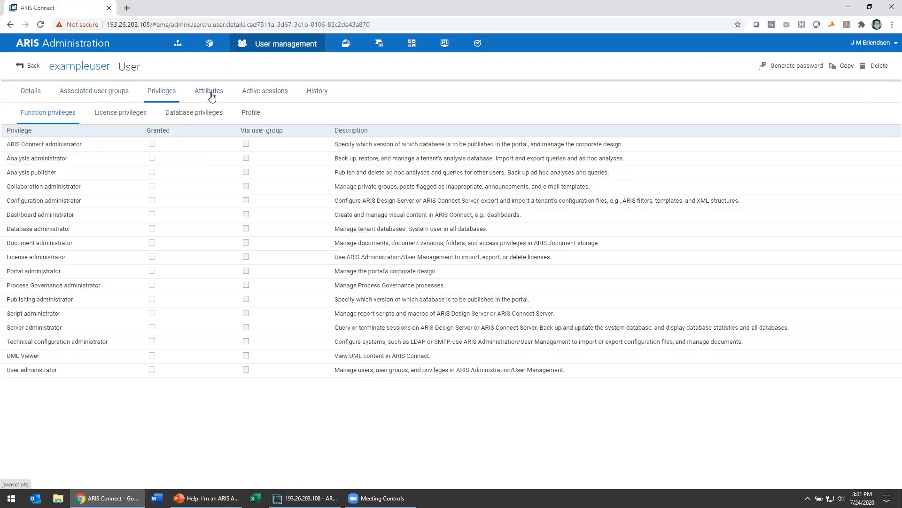
{"action": "left_click", "coordinate": [211, 96]}
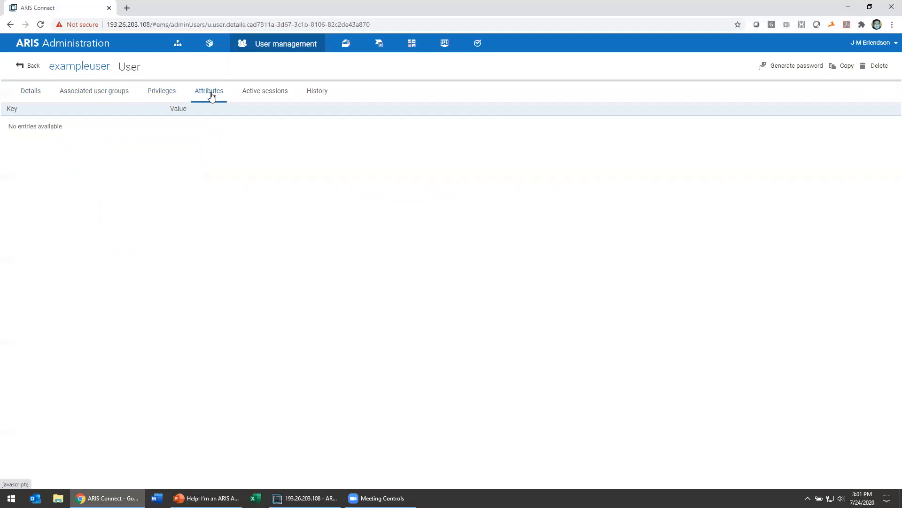
{"action": "left_click", "coordinate": [164, 96]}
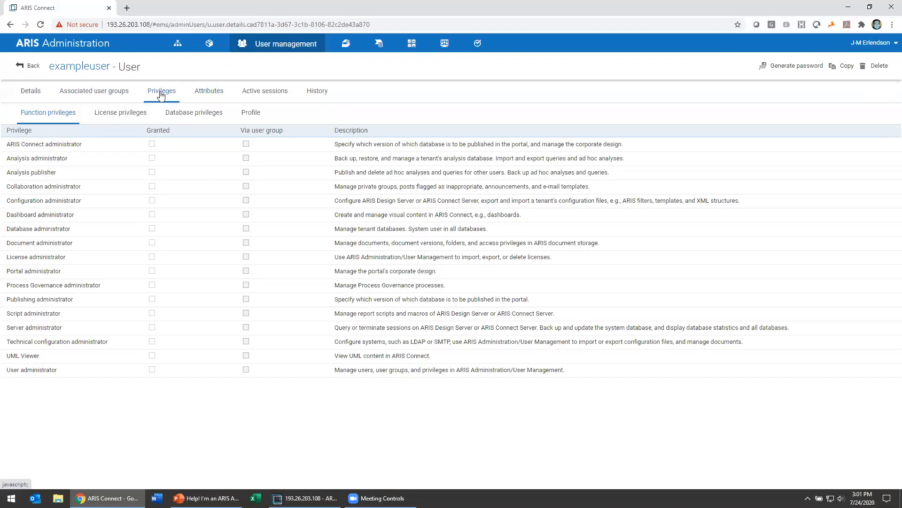
{"action": "left_click", "coordinate": [151, 144]}
{"action": "left_click", "coordinate": [152, 144]}
Inspect the user's license and database privileges, then return to the user list.
{"action": "mouse_move", "coordinate": [248, 148]}
{"action": "left_click_drag", "start_coordinate": [245, 132], "coordinate": [290, 132]}
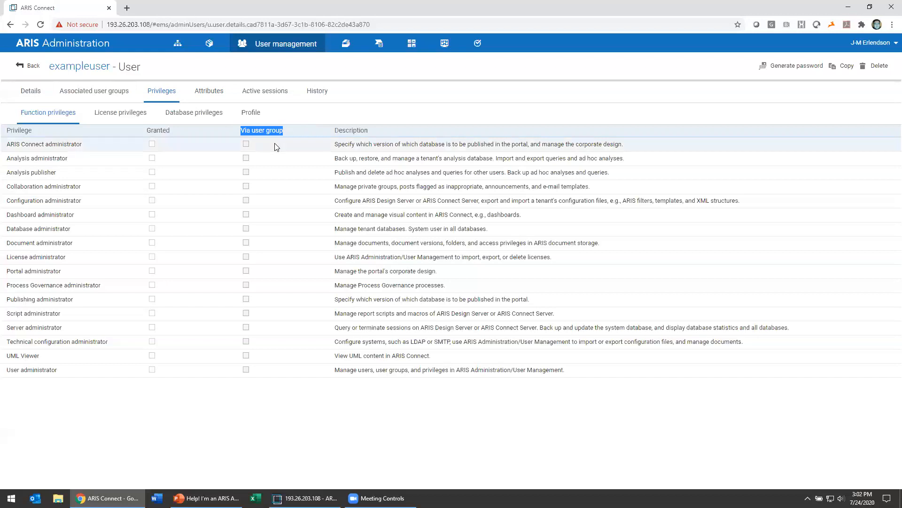
{"action": "left_click", "coordinate": [188, 140]}
{"action": "left_click", "coordinate": [131, 118]}
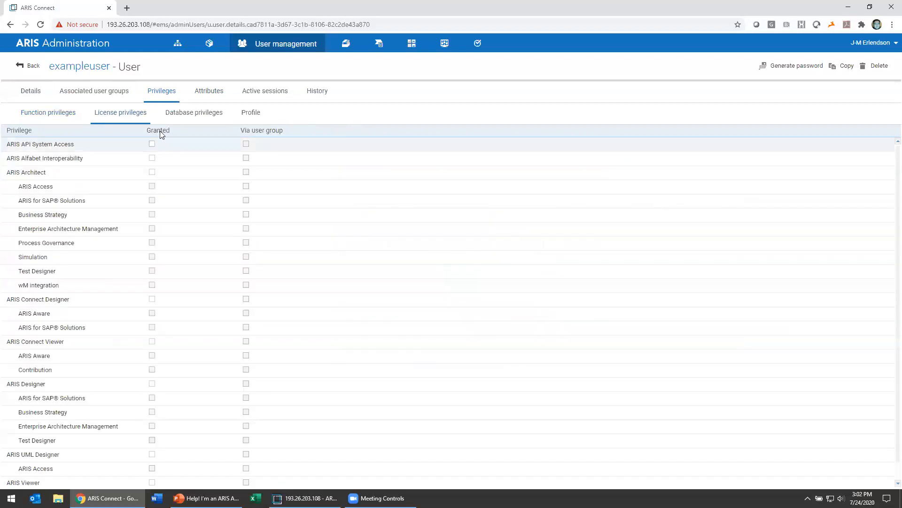
{"action": "left_click", "coordinate": [179, 112]}
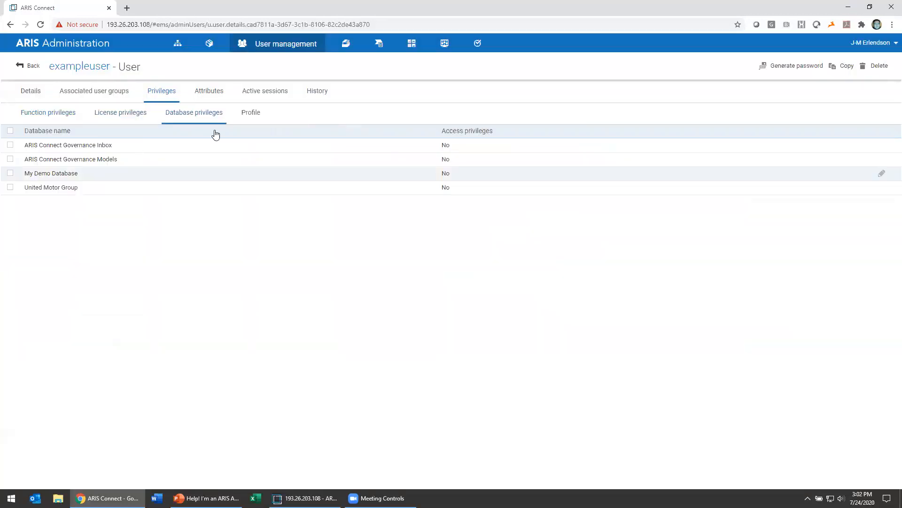
{"action": "left_click", "coordinate": [37, 116]}
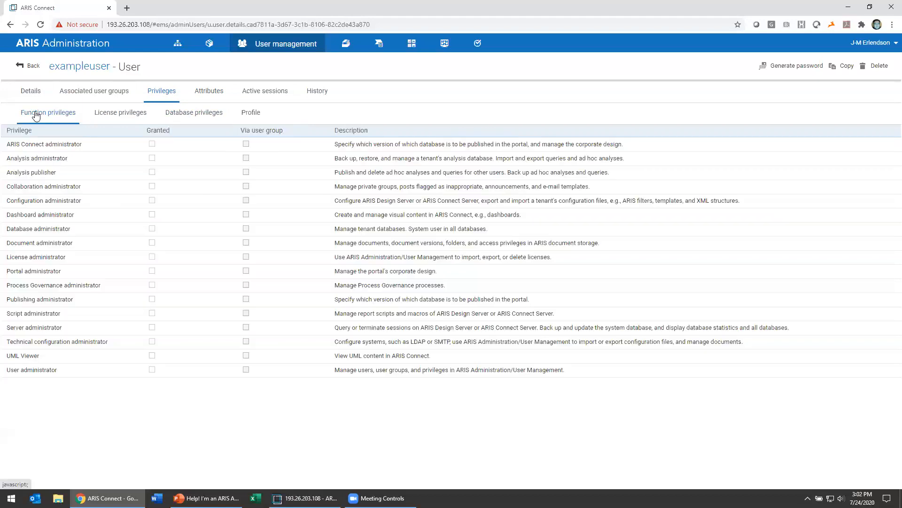
{"action": "left_click", "coordinate": [28, 67]}
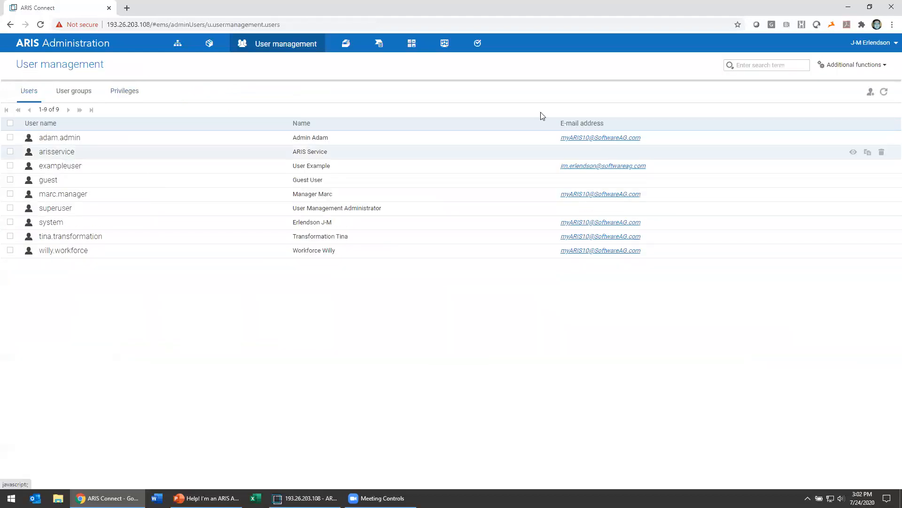
Add and save user group ExampleGroup, then show its empty privileges page.
{"action": "left_click", "coordinate": [72, 93]}
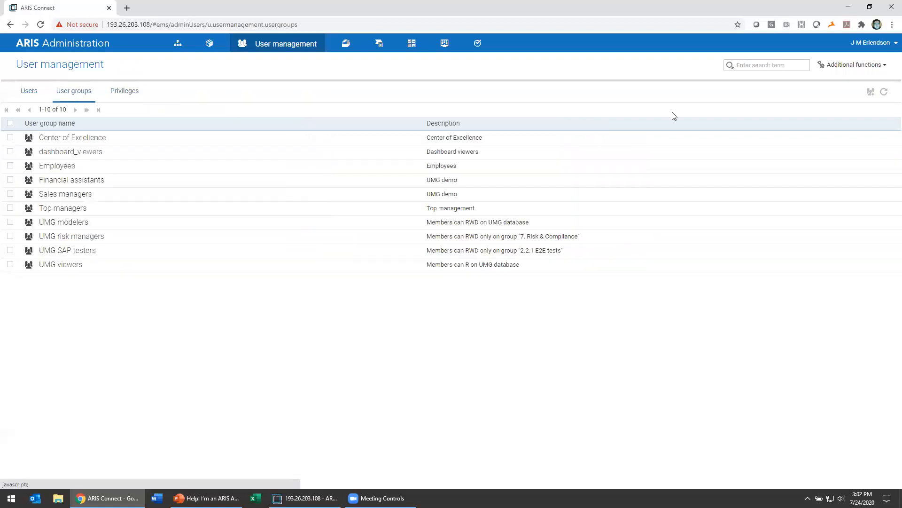
{"action": "left_click", "coordinate": [871, 93]}
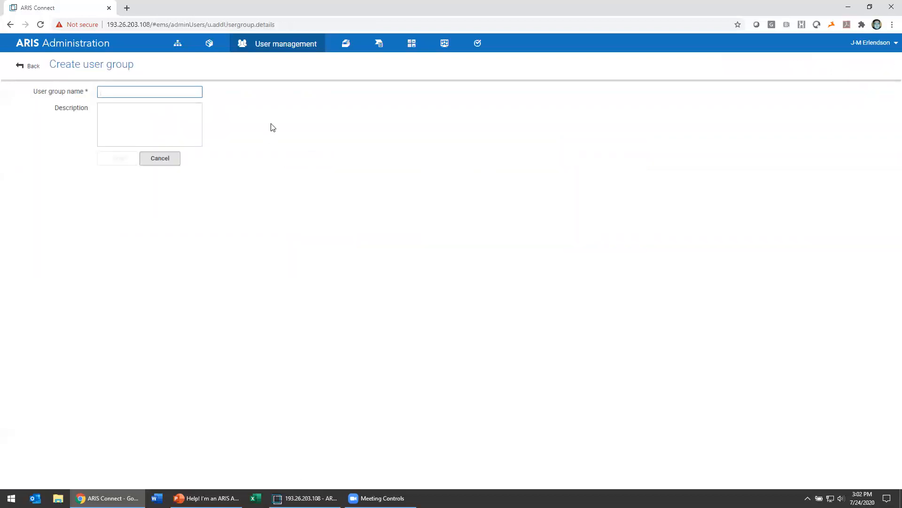
{"action": "type", "text": "ExampleGroup"}
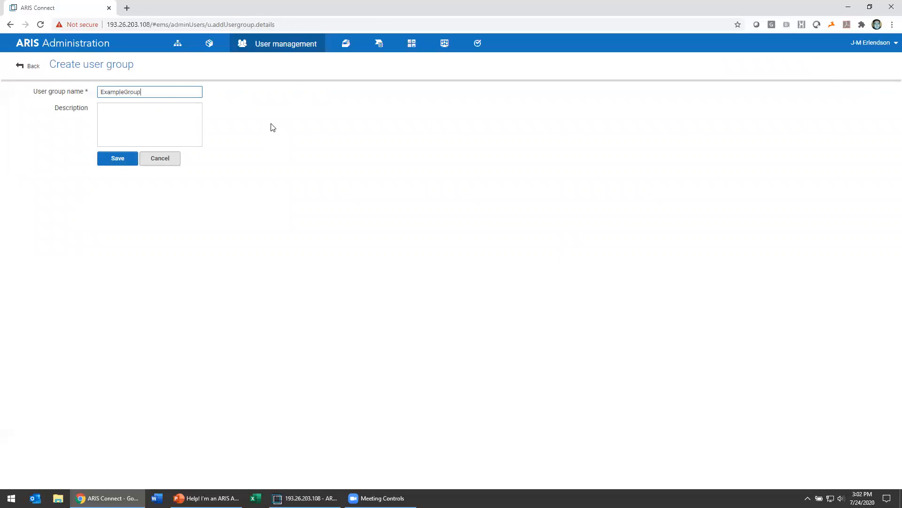
{"action": "left_click", "coordinate": [124, 158]}
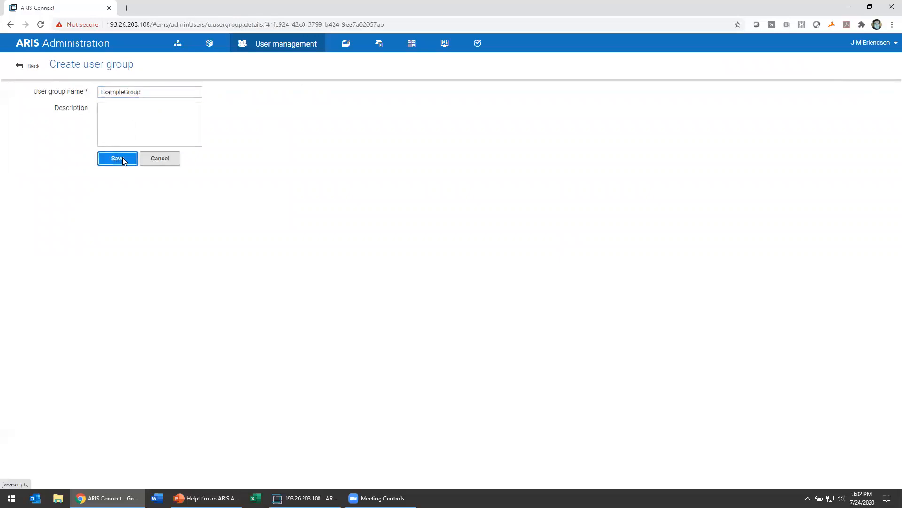
{"action": "left_click", "coordinate": [143, 95]}
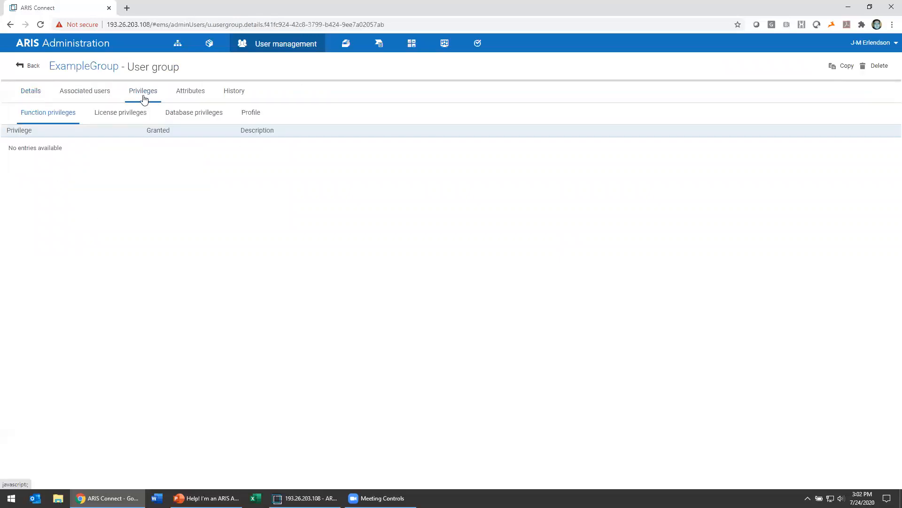
Tick the ARIS Connect Designer and ARIS Aware license privileges for ExampleGroup.
{"action": "left_click", "coordinate": [141, 113]}
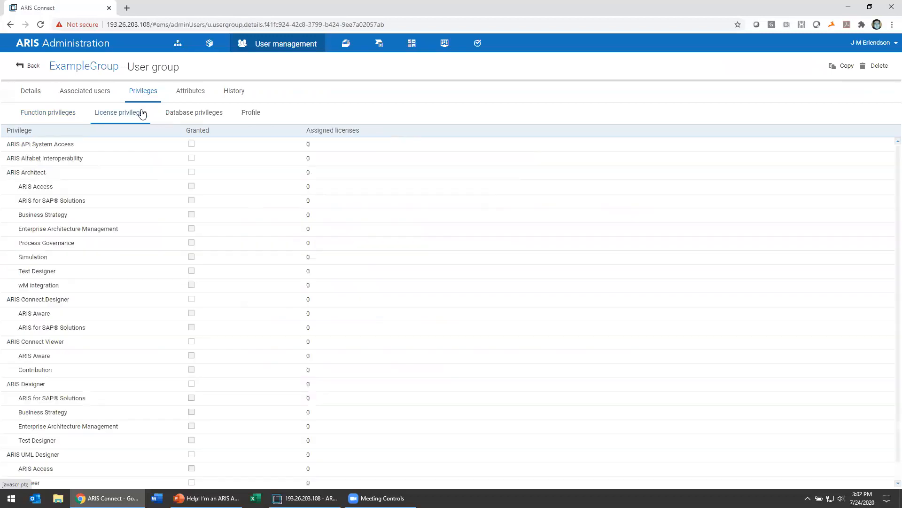
{"action": "left_click", "coordinate": [192, 301]}
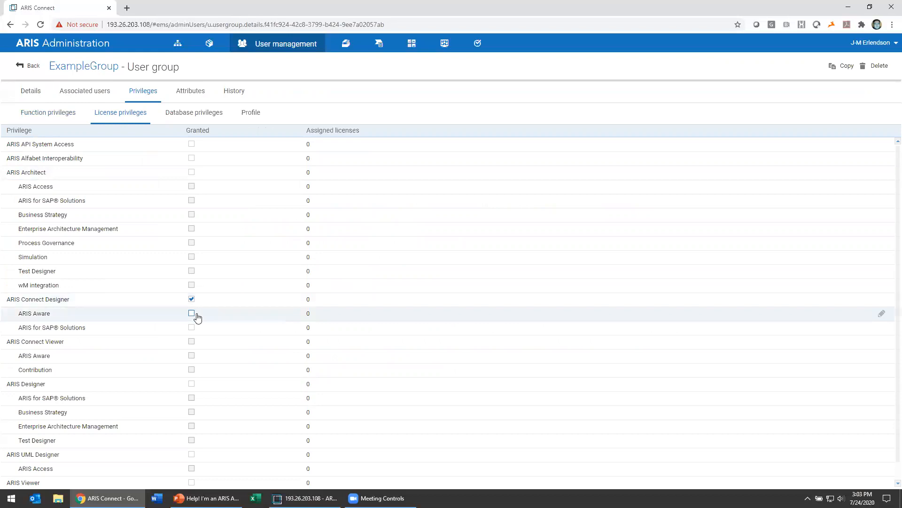
{"action": "left_click", "coordinate": [192, 314]}
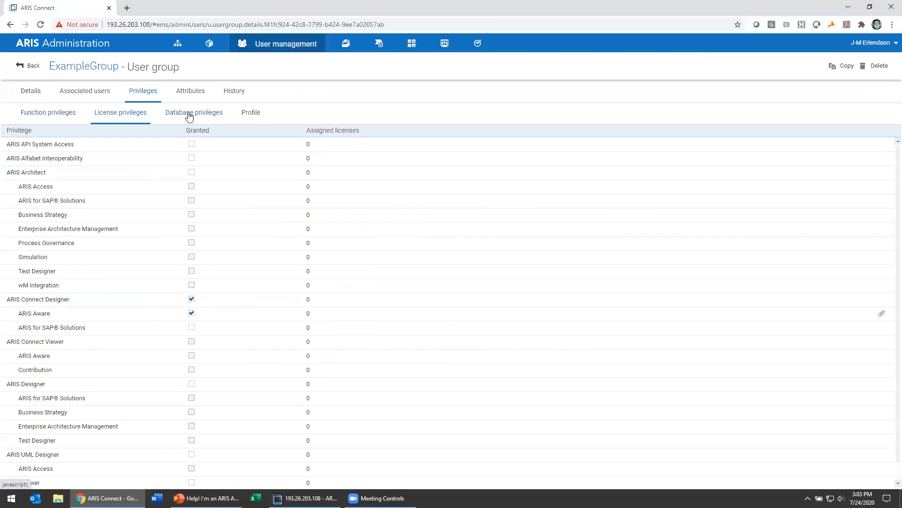
Grant ExampleGroup the Dashboard administrator function privilege and view its associated users.
{"action": "left_click", "coordinate": [55, 116]}
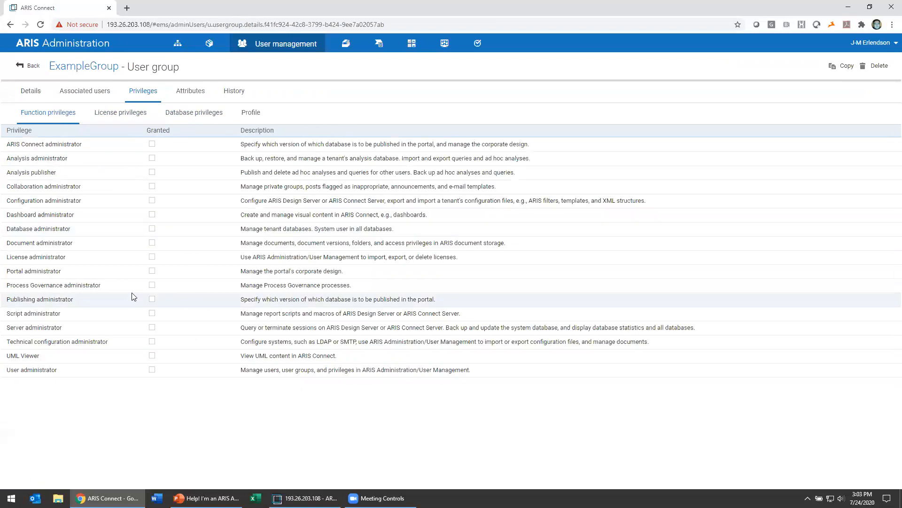
{"action": "left_click", "coordinate": [152, 215]}
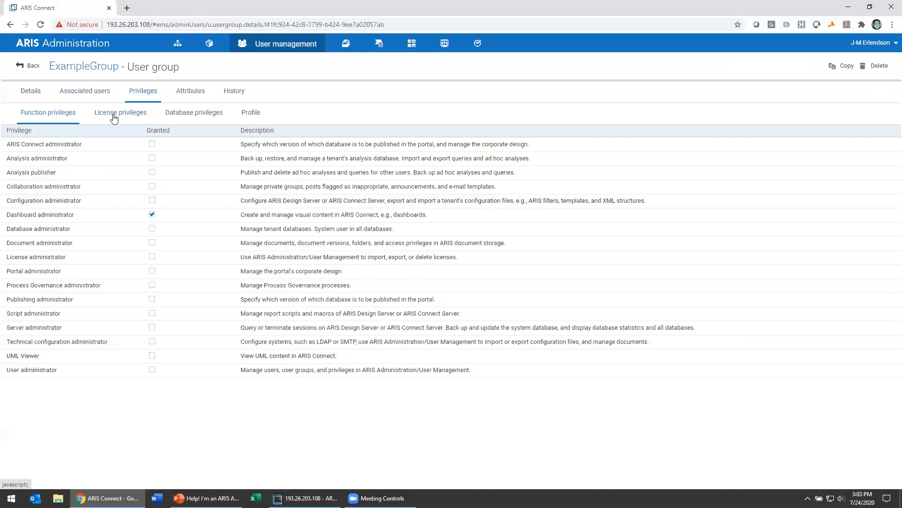
{"action": "left_click", "coordinate": [96, 94]}
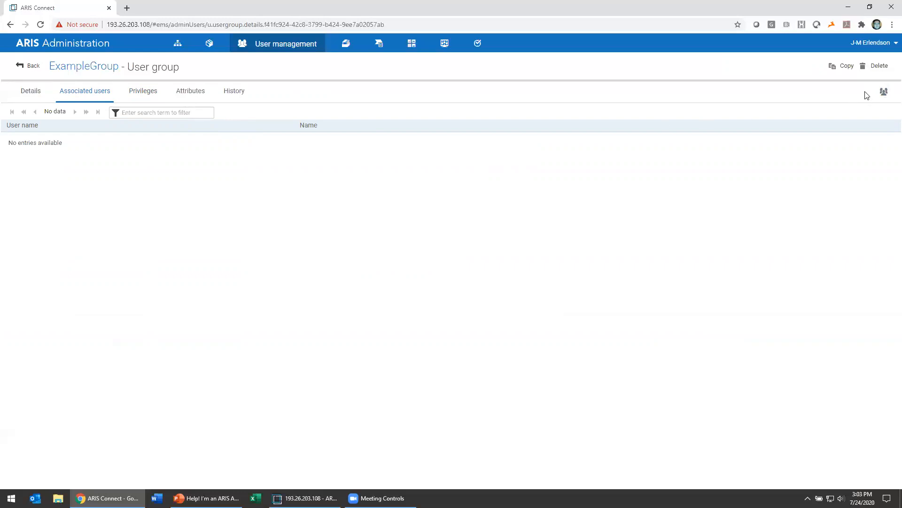
Add exampleuser as ExampleGroup's associated user, then return to the groups and switch to Users.
{"action": "left_click", "coordinate": [883, 91]}
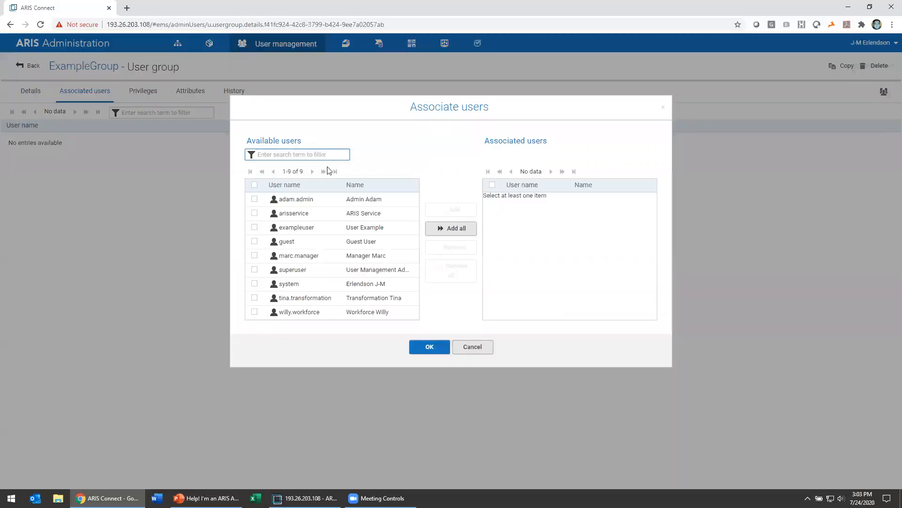
{"action": "left_click", "coordinate": [255, 229]}
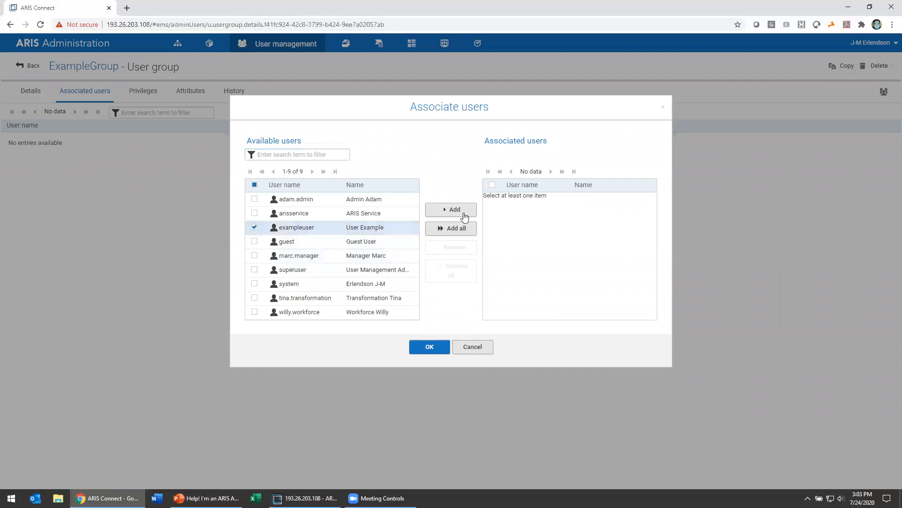
{"action": "left_click", "coordinate": [464, 212]}
{"action": "left_click", "coordinate": [423, 347]}
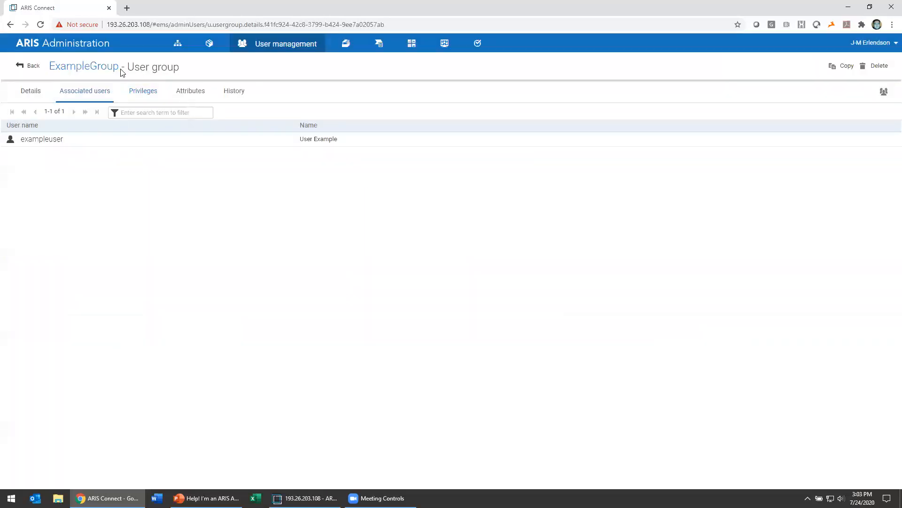
{"action": "left_click", "coordinate": [34, 66]}
{"action": "left_click", "coordinate": [29, 92]}
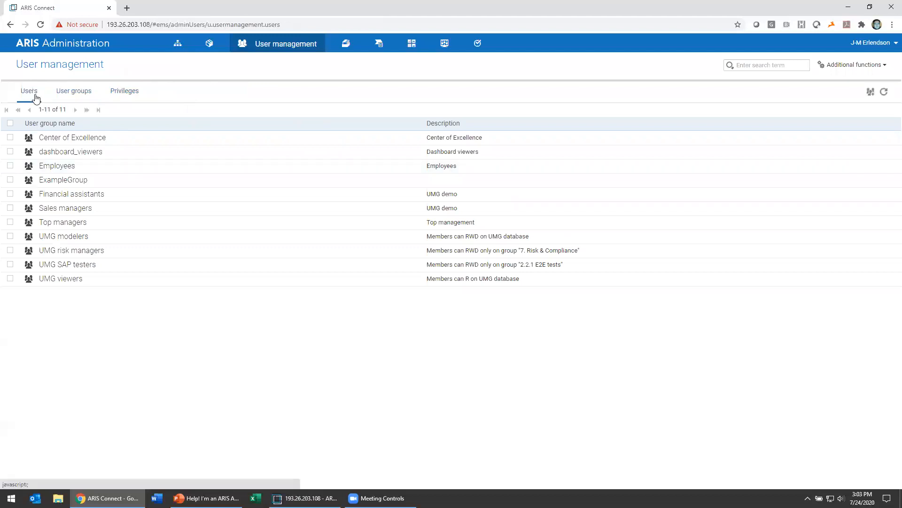
Review exampleuser's inherited function and license privileges, then return to the users list.
{"action": "left_click", "coordinate": [67, 167]}
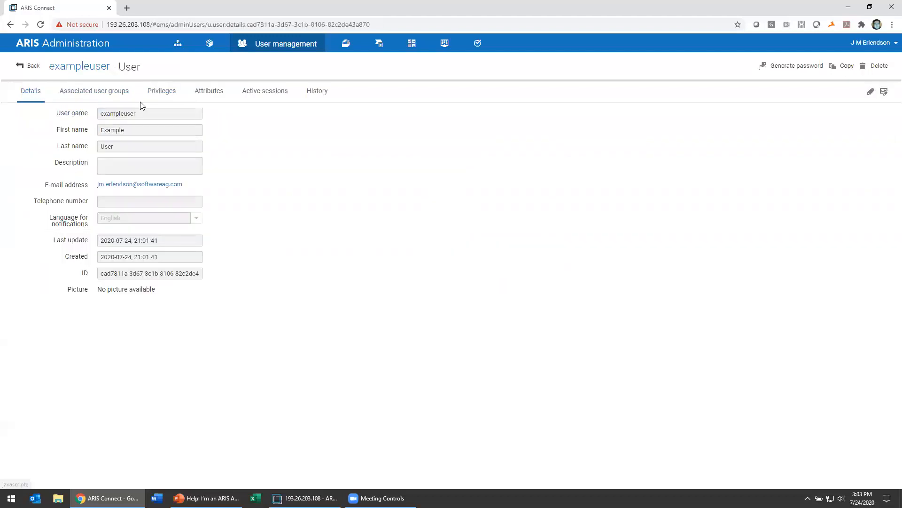
{"action": "left_click", "coordinate": [169, 92]}
{"action": "left_click", "coordinate": [121, 113]}
{"action": "left_click", "coordinate": [47, 114]}
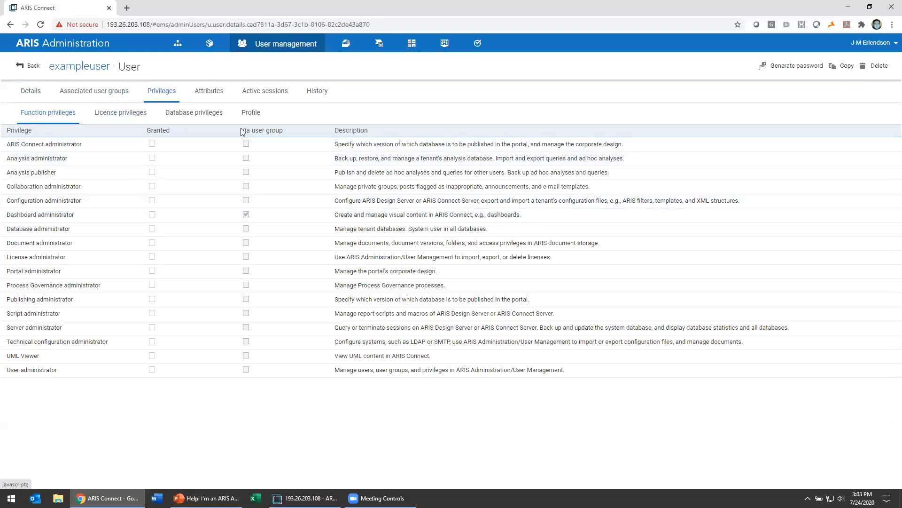
{"action": "left_click", "coordinate": [133, 116]}
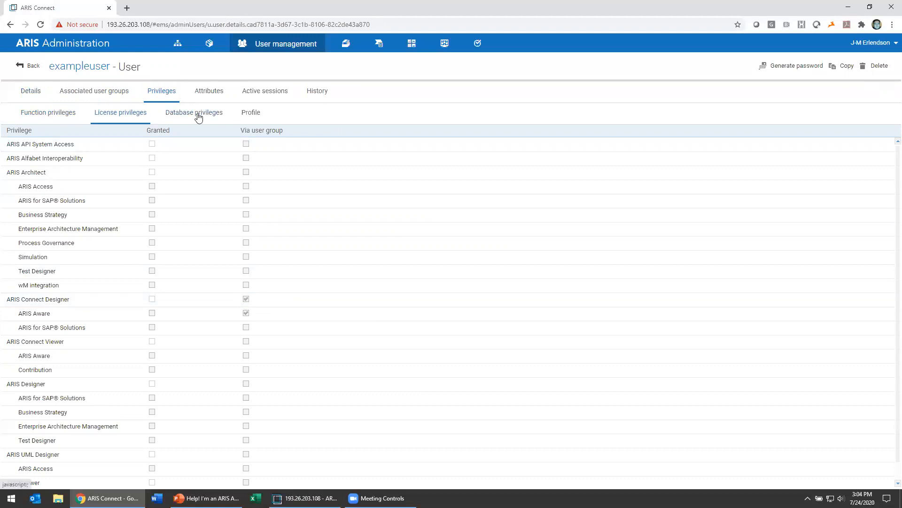
{"action": "left_click", "coordinate": [31, 66]}
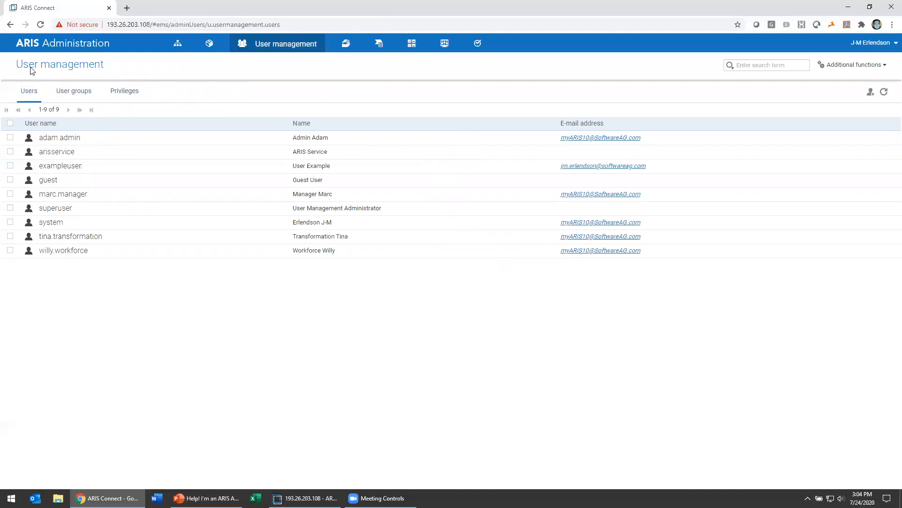
Switch to ARIS Architect and refresh its Explorer database tree.
{"action": "left_click", "coordinate": [883, 43]}
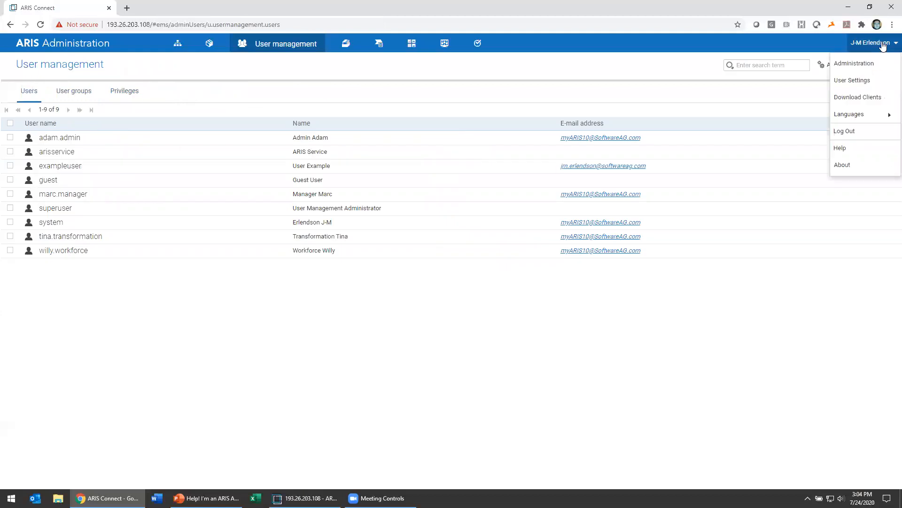
{"action": "left_click", "coordinate": [370, 355]}
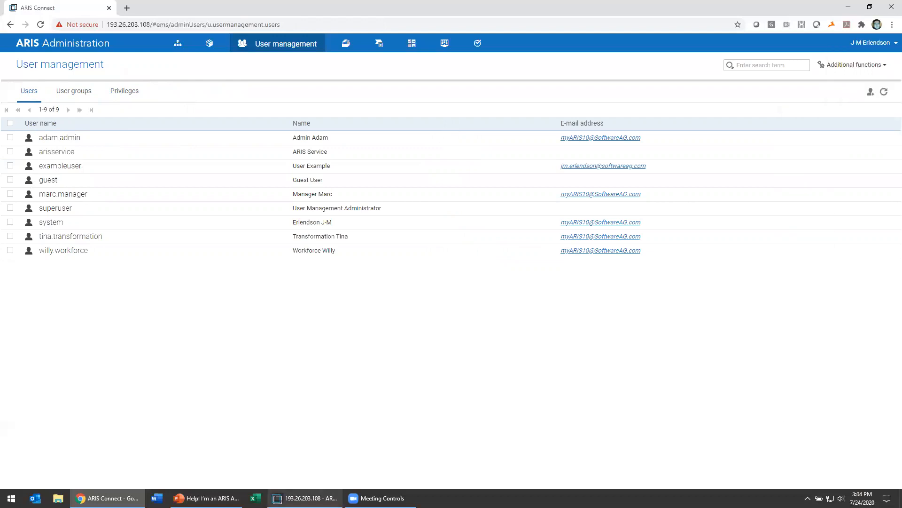
{"action": "left_click", "coordinate": [303, 497]}
{"action": "left_click", "coordinate": [345, 53]}
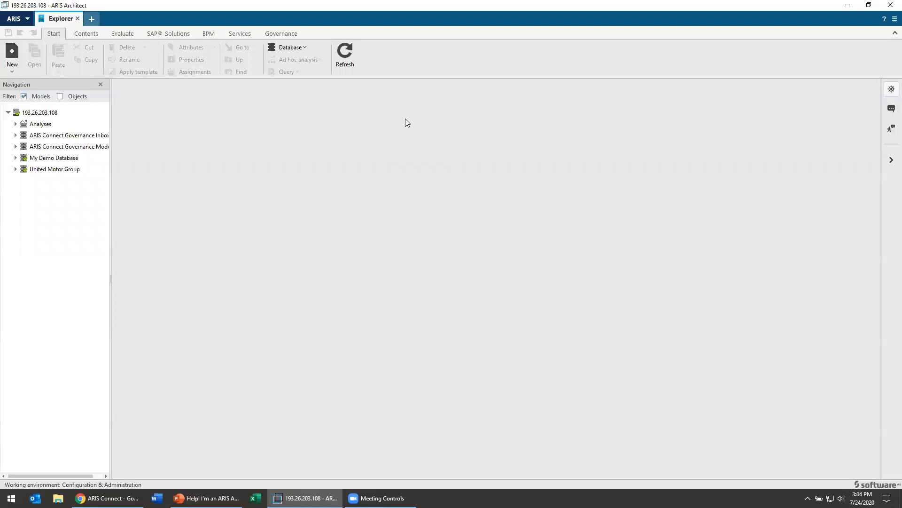
Expand My Demo Database, then Main group, then 2. Processes in the Explorer tree.
{"action": "left_click", "coordinate": [15, 157]}
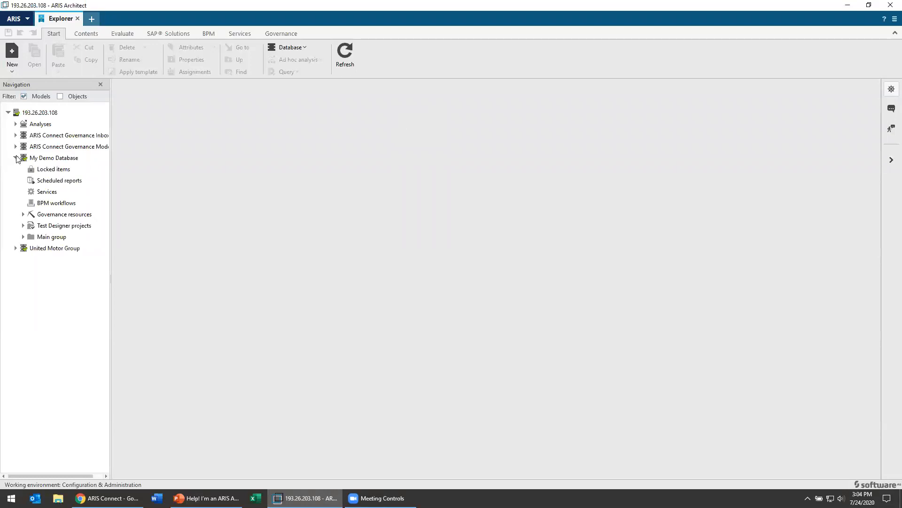
{"action": "left_click", "coordinate": [22, 237]}
{"action": "left_click", "coordinate": [30, 259]}
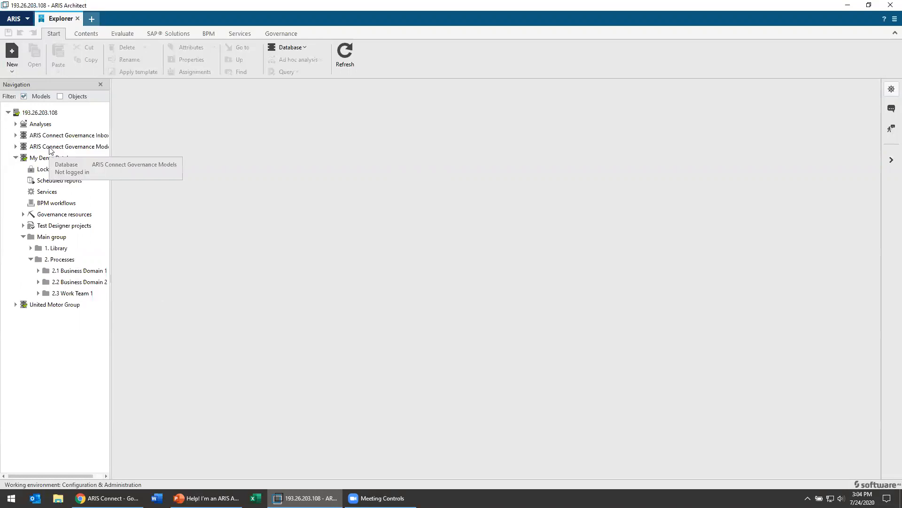
Open ARIS > Administration and list the user groups under My Demo Database.
{"action": "left_click", "coordinate": [15, 17]}
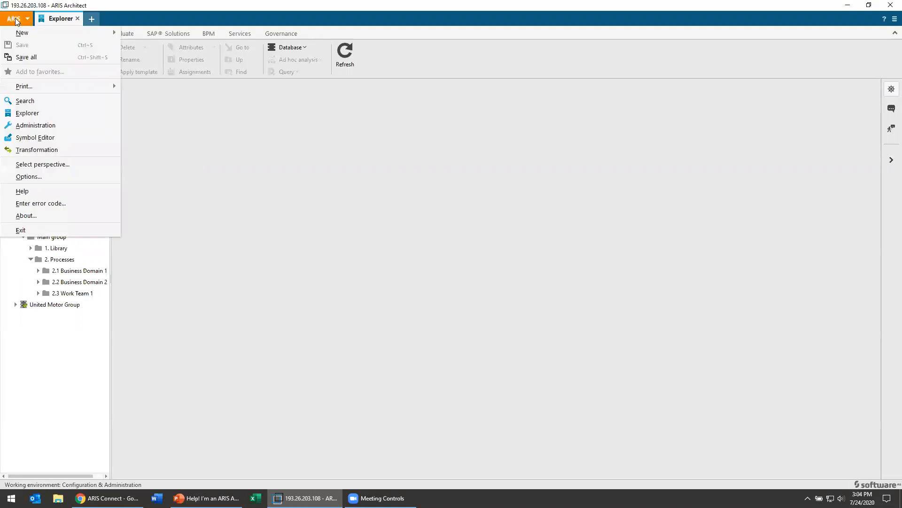
{"action": "left_click", "coordinate": [53, 125]}
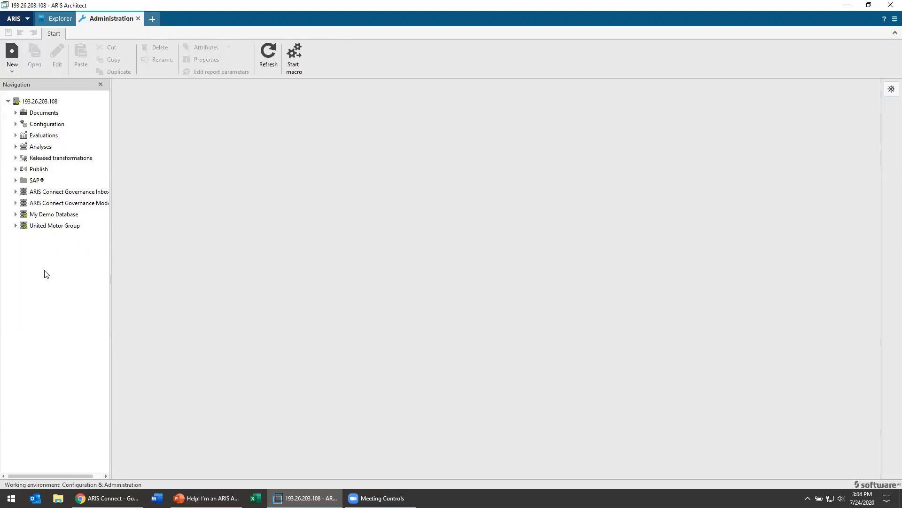
{"action": "left_click", "coordinate": [15, 214]}
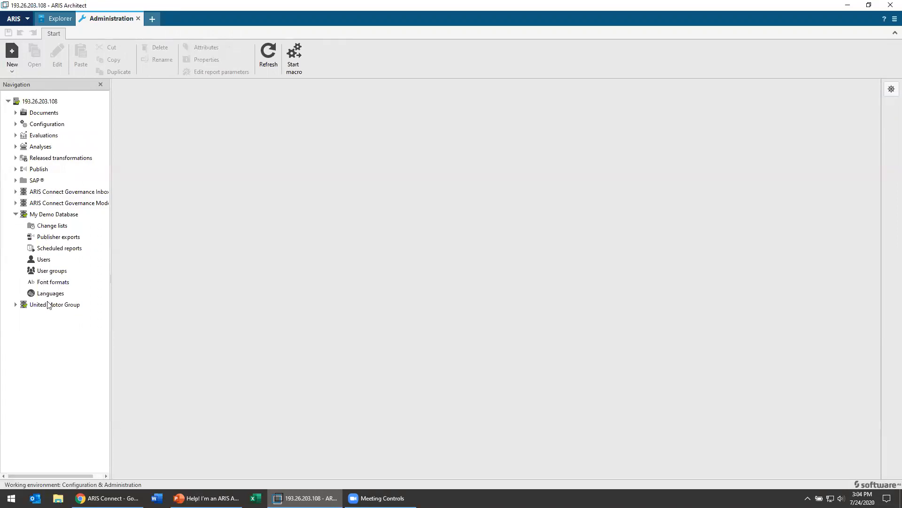
{"action": "left_click", "coordinate": [43, 271]}
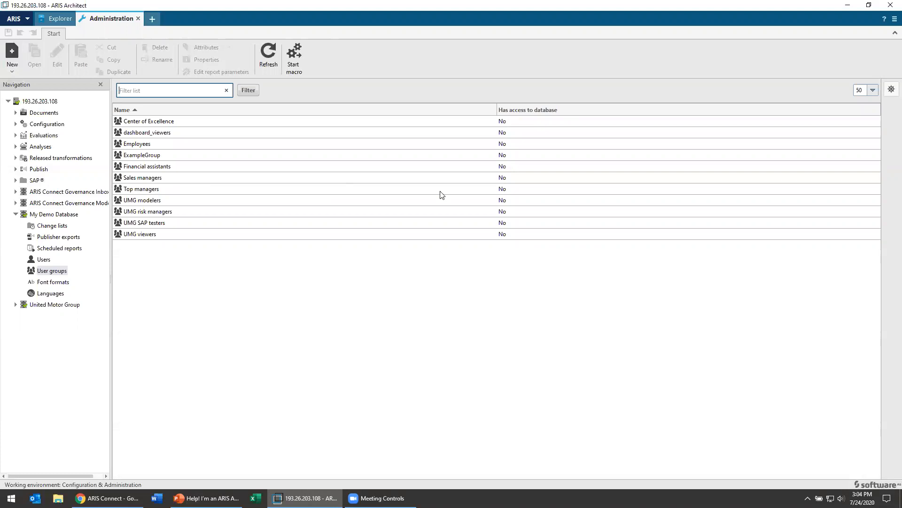
In ExampleGroup's properties, grant Read + Write + Delete + Version (rwdv) on 2.1 Business Domain 1.
{"action": "right_click", "coordinate": [158, 157]}
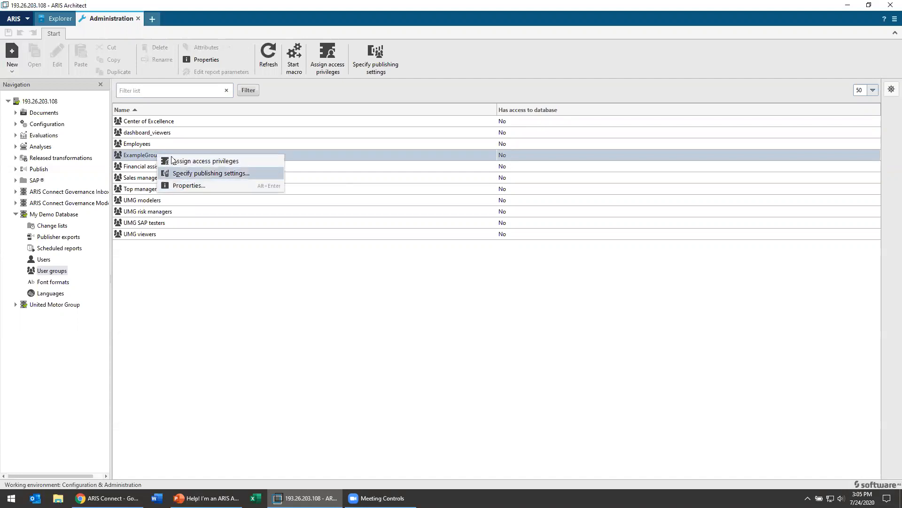
{"action": "left_click", "coordinate": [207, 185]}
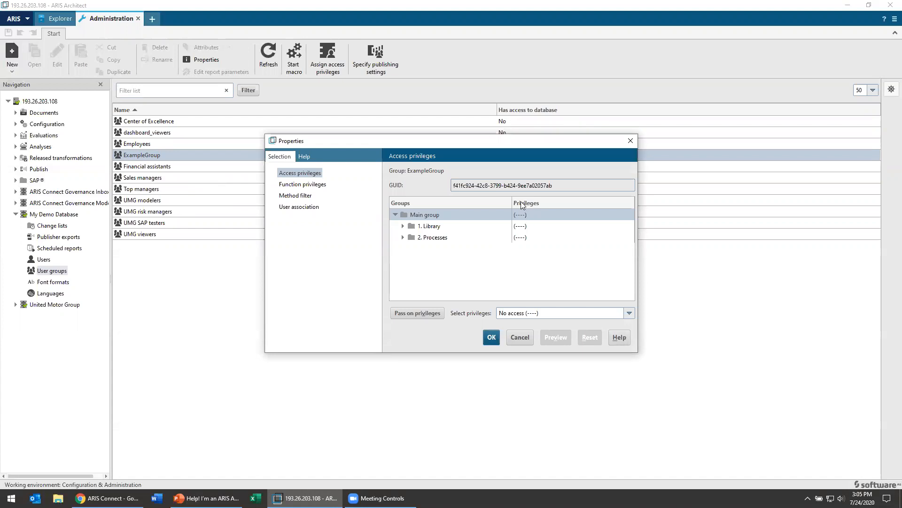
{"action": "left_click", "coordinate": [403, 237]}
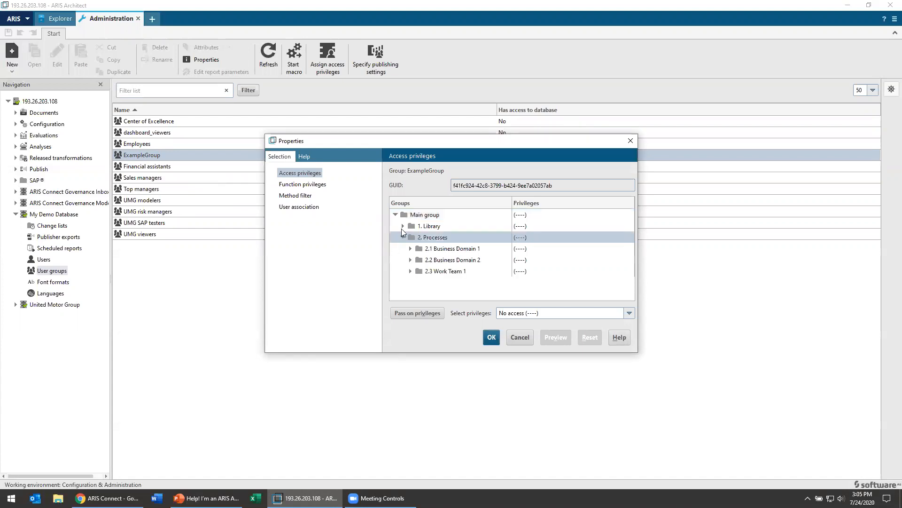
{"action": "left_click", "coordinate": [463, 251]}
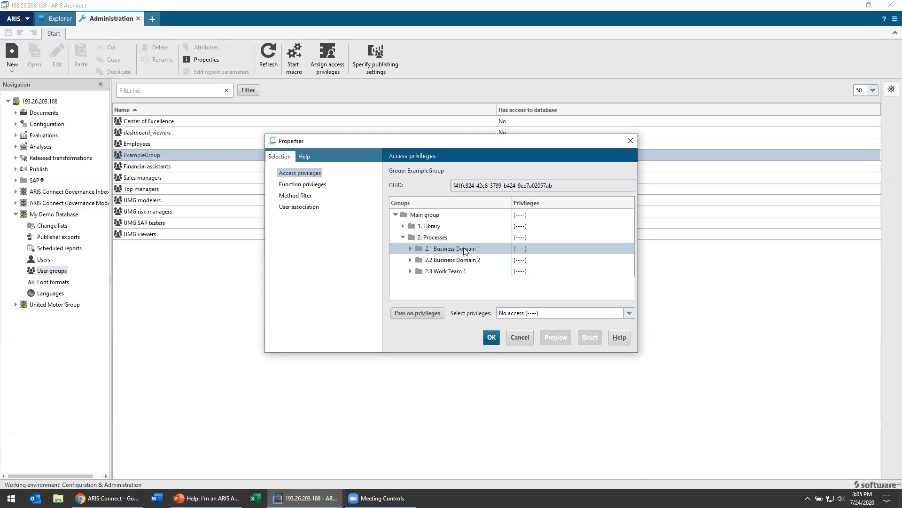
{"action": "left_click", "coordinate": [549, 313]}
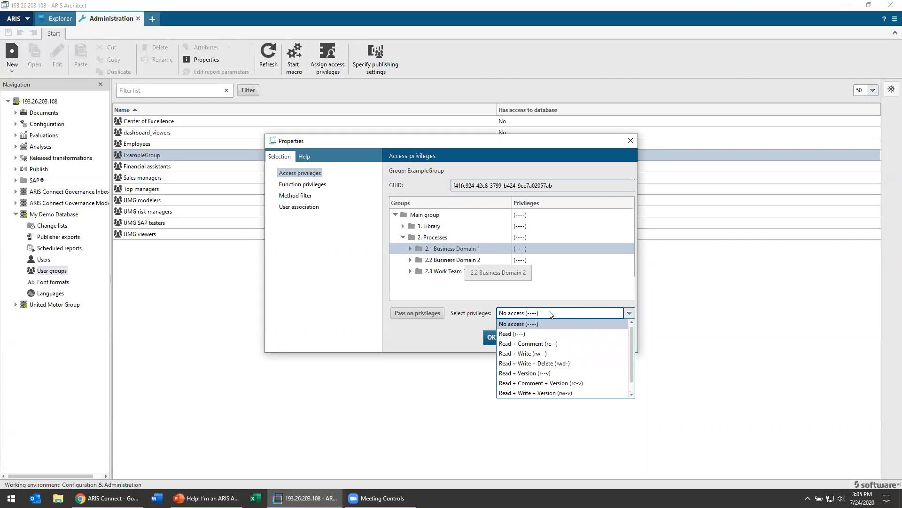
{"action": "scroll", "coordinate": [557, 334], "scroll_direction": "down", "scroll_amount": 1}
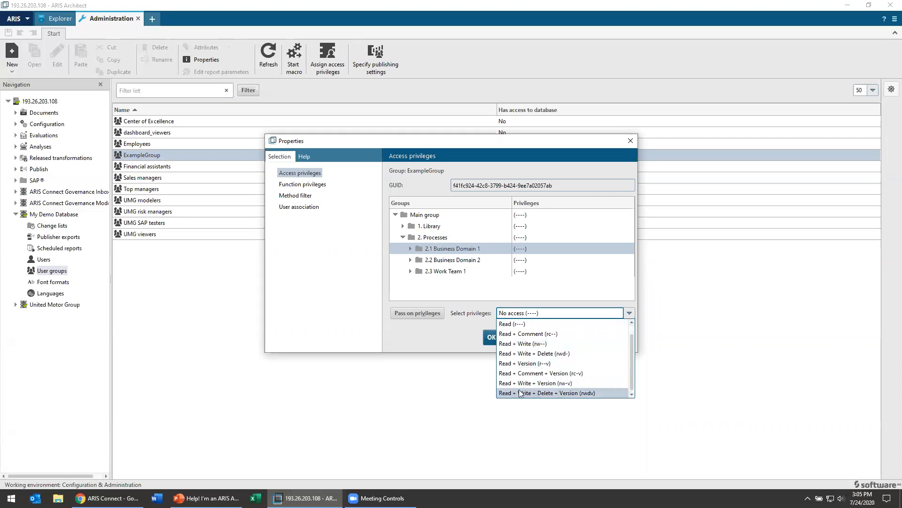
{"action": "left_click", "coordinate": [577, 394]}
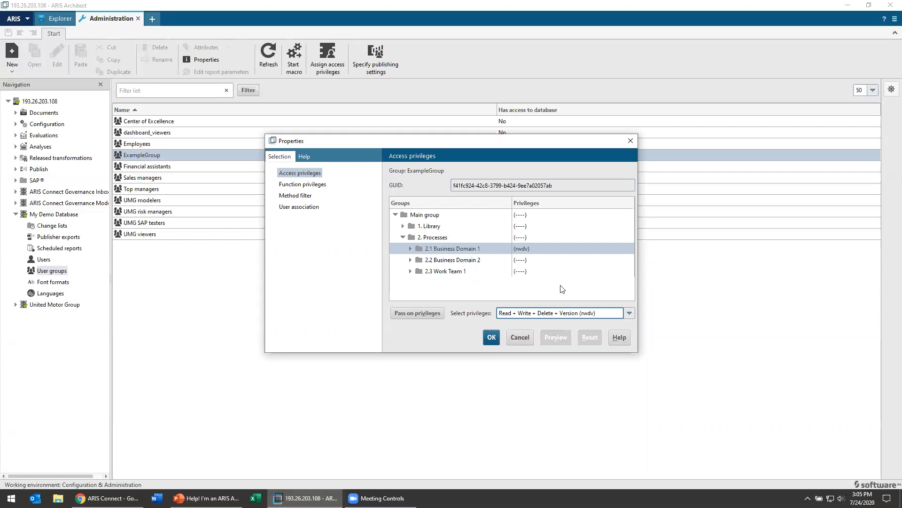
{"action": "left_click", "coordinate": [539, 237]}
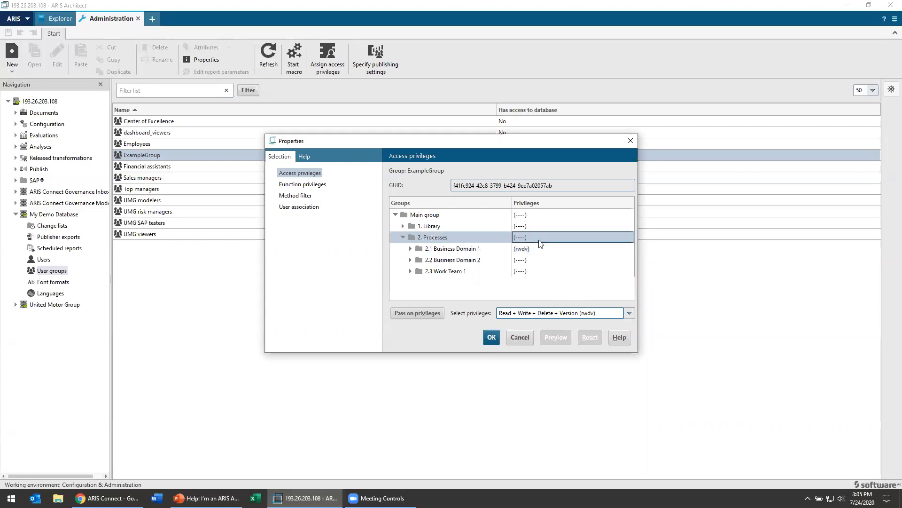
Give 2. Processes and 2.2 Business Domain 2 Read (r---) access.
{"action": "left_click", "coordinate": [567, 314]}
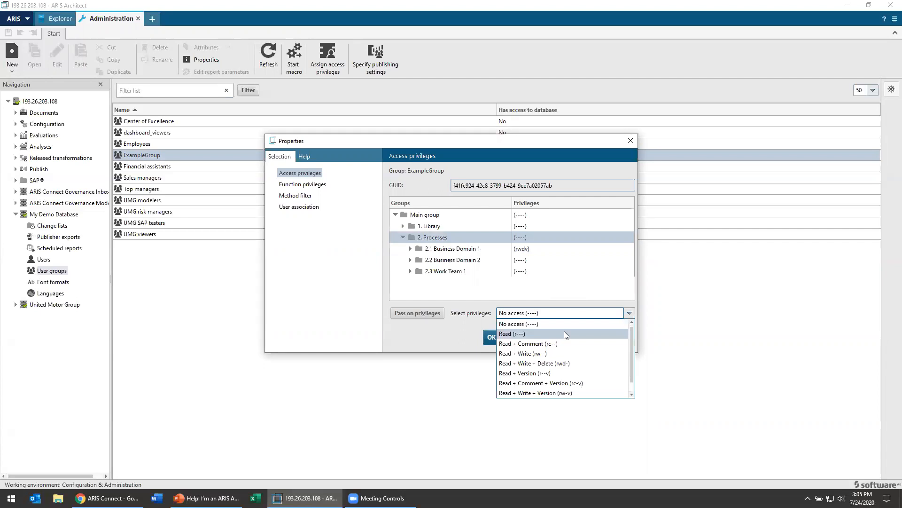
{"action": "left_click", "coordinate": [566, 334]}
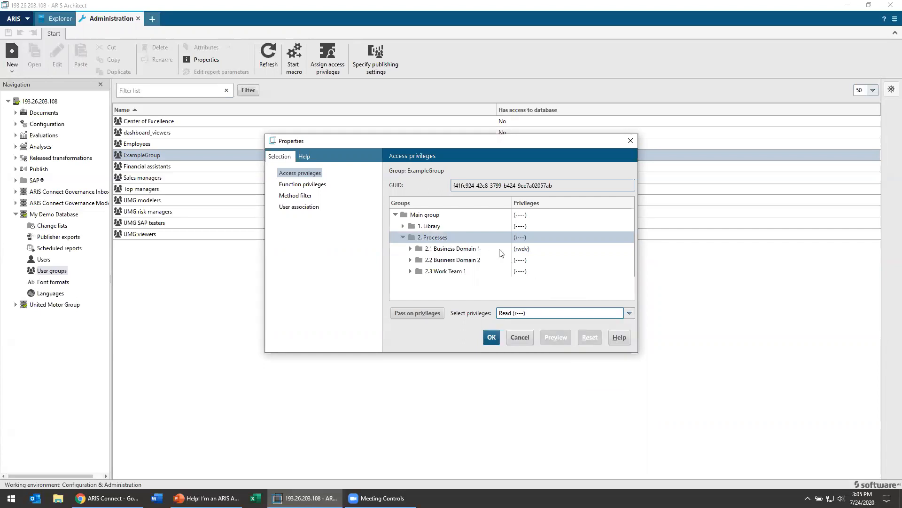
{"action": "left_click", "coordinate": [546, 260]}
{"action": "left_click", "coordinate": [560, 314]}
{"action": "left_click", "coordinate": [553, 335]}
Review the privileges on 2.3 Work Team 1, 2.2, 2.1 and 2. Processes folders.
{"action": "left_click", "coordinate": [541, 272]}
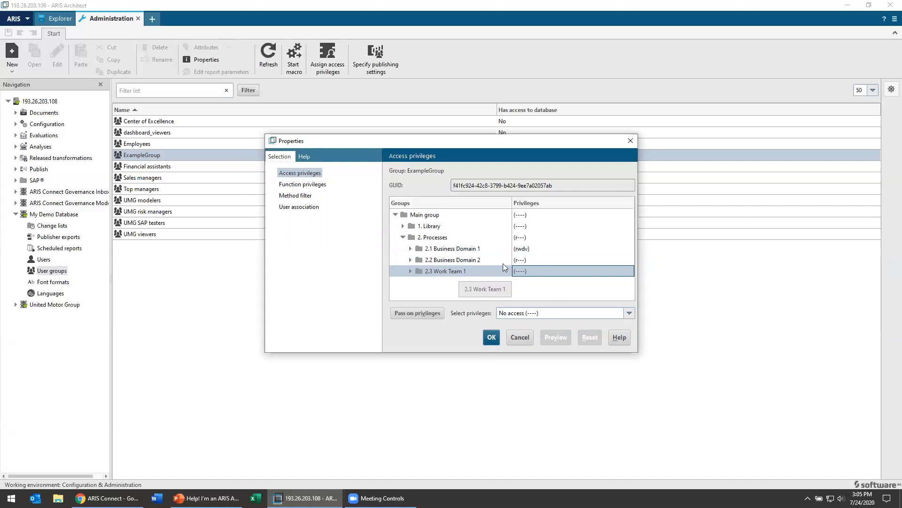
{"action": "left_click", "coordinate": [534, 258]}
{"action": "left_click", "coordinate": [536, 249]}
{"action": "left_click", "coordinate": [535, 258]}
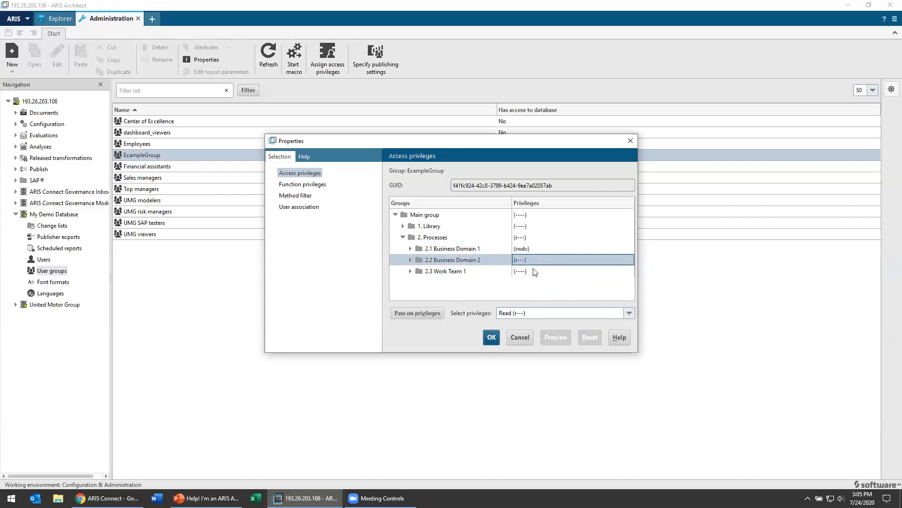
{"action": "left_click", "coordinate": [534, 270]}
{"action": "left_click", "coordinate": [533, 260]}
{"action": "left_click", "coordinate": [532, 249]}
{"action": "left_click", "coordinate": [532, 236]}
{"action": "left_click", "coordinate": [532, 226]}
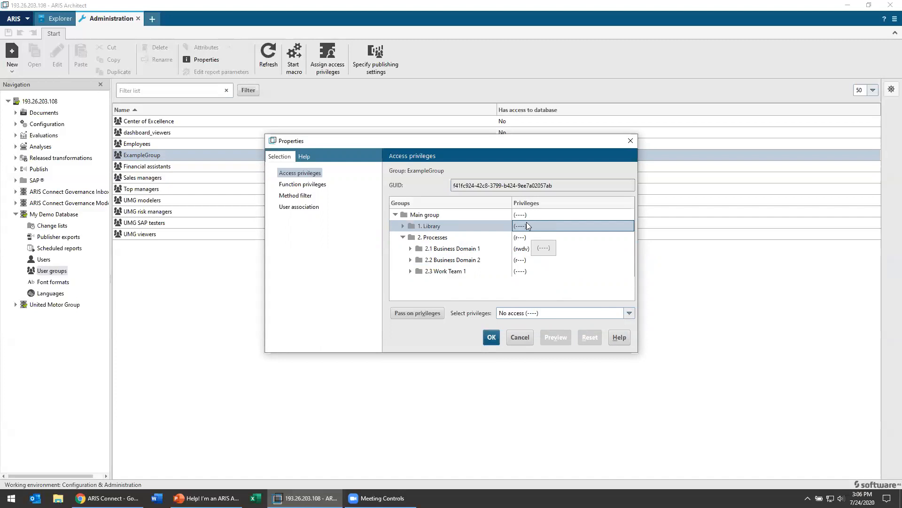
Give the 1. Library folder Read + Comment (rc--) access.
{"action": "left_click", "coordinate": [575, 314]}
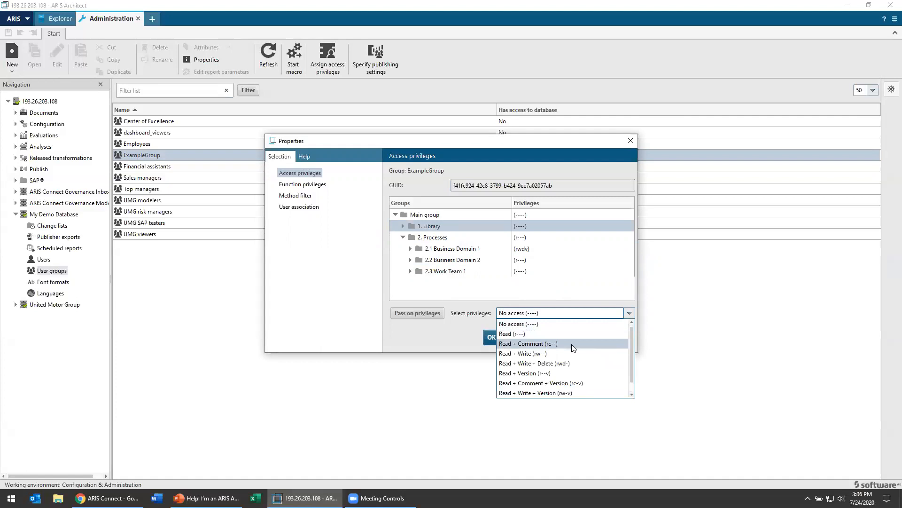
{"action": "left_click", "coordinate": [572, 344]}
{"action": "left_click", "coordinate": [470, 261]}
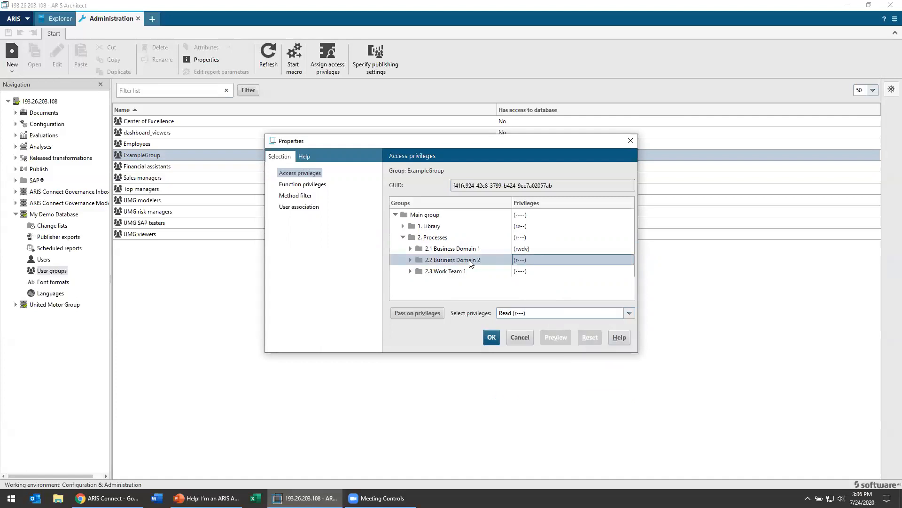
{"action": "left_click", "coordinate": [532, 228]}
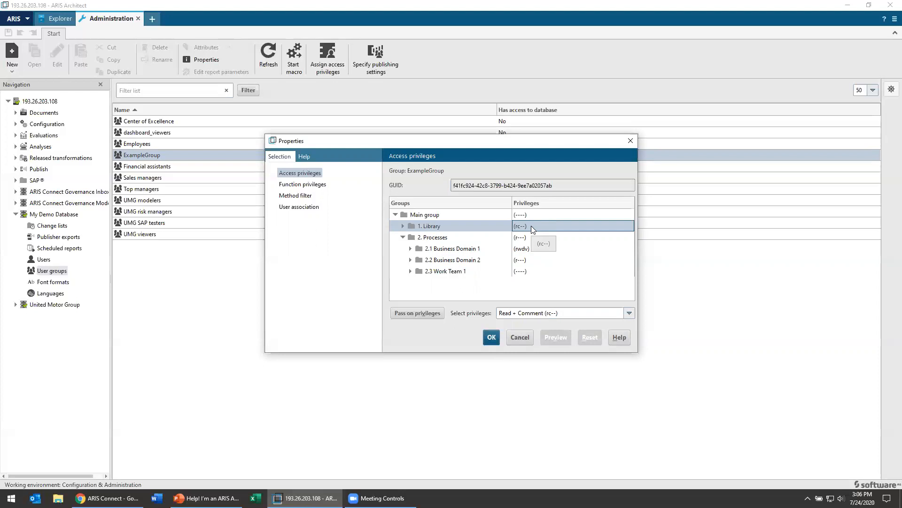
Recheck privileges on 2.1, 2.2, 2. Processes and 1. Library folders.
{"action": "left_click", "coordinate": [526, 253]}
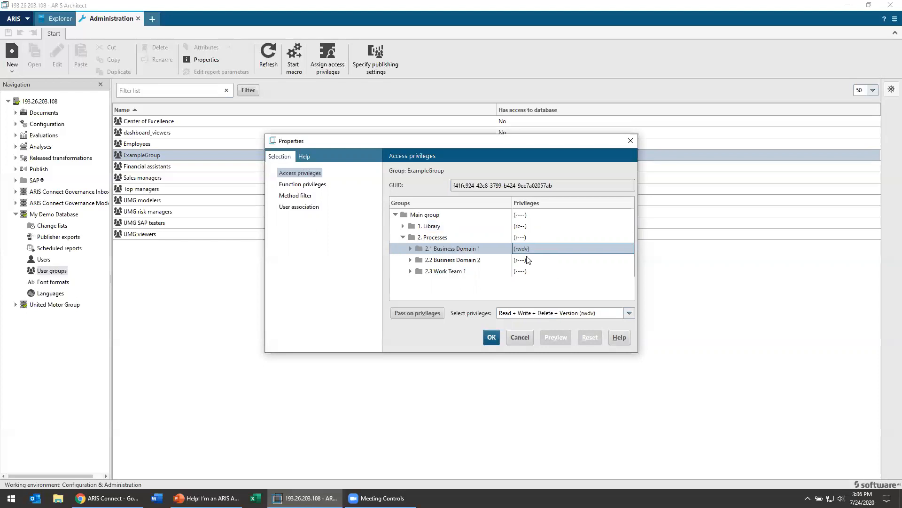
{"action": "left_click", "coordinate": [529, 260]}
{"action": "left_click", "coordinate": [530, 237]}
{"action": "left_click", "coordinate": [535, 226]}
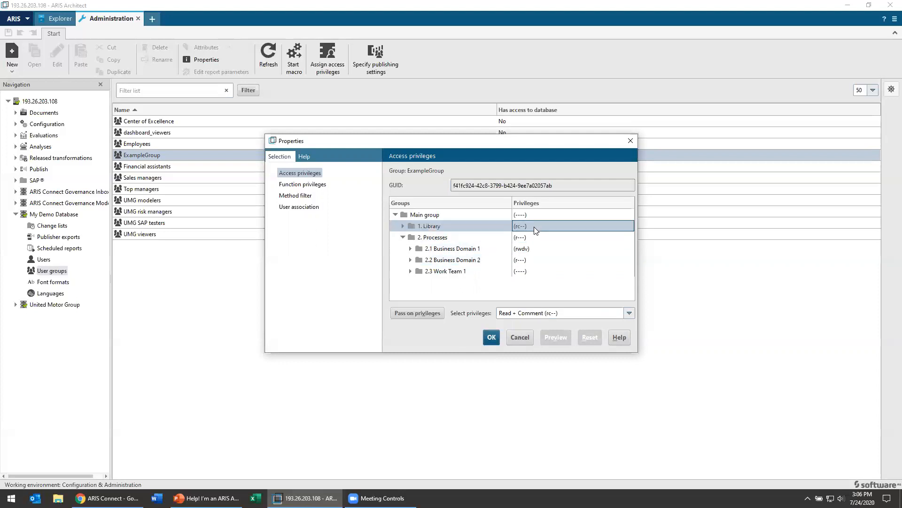
Replace ExampleGroup's Entire method filter with the Demo method filter.
{"action": "left_click", "coordinate": [320, 186]}
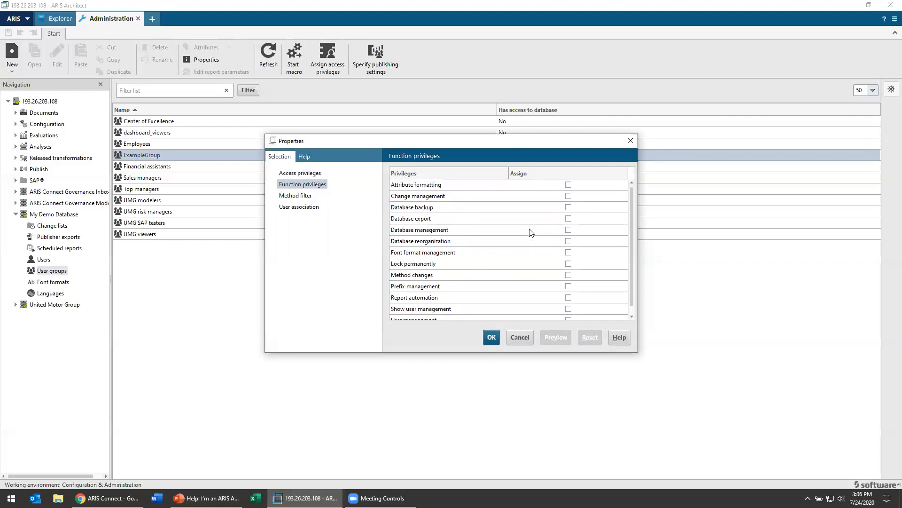
{"action": "left_click", "coordinate": [296, 195]}
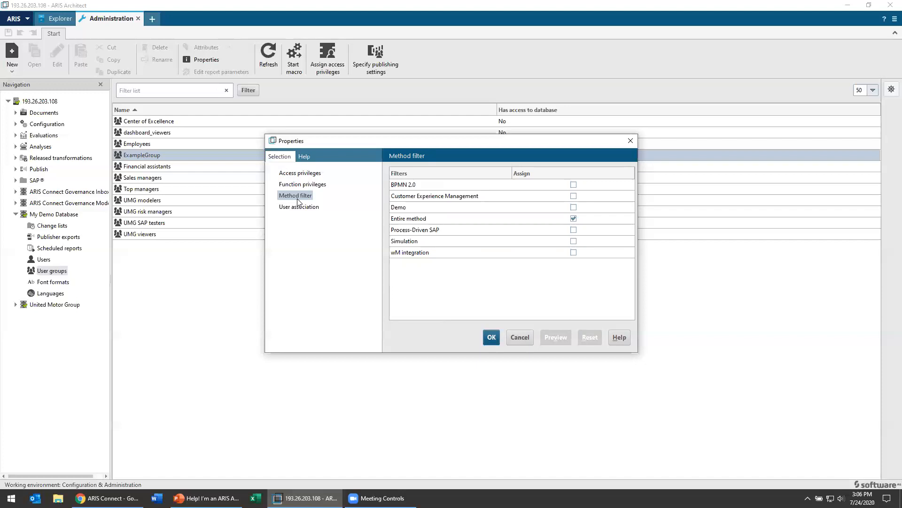
{"action": "left_click", "coordinate": [574, 219]}
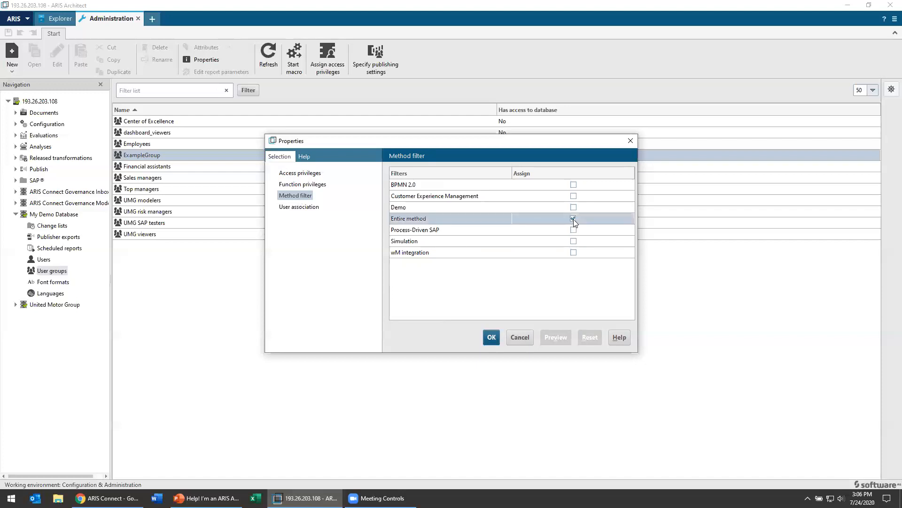
{"action": "left_click", "coordinate": [573, 207]}
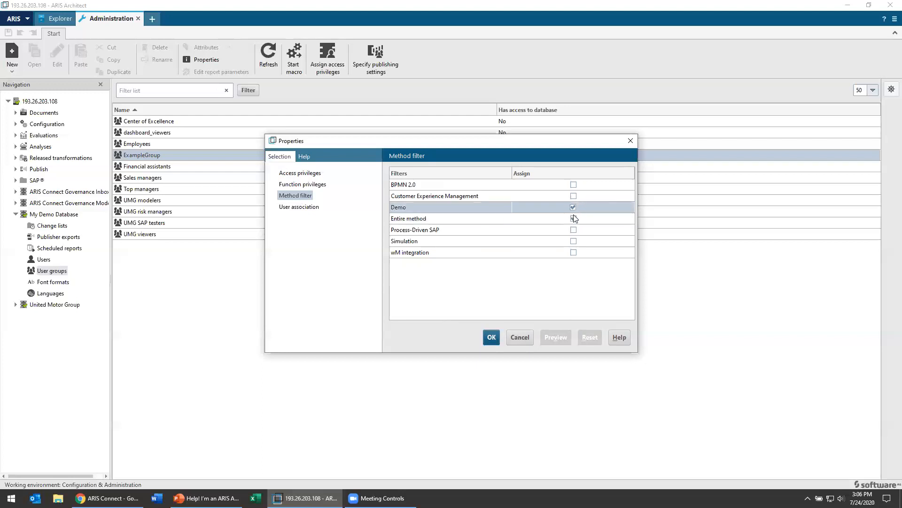
{"action": "left_click", "coordinate": [574, 219]}
{"action": "left_click", "coordinate": [403, 208]}
Save ExampleGroup's properties with OK, then switch to the ARIS Connect User management page.
{"action": "left_click", "coordinate": [490, 341]}
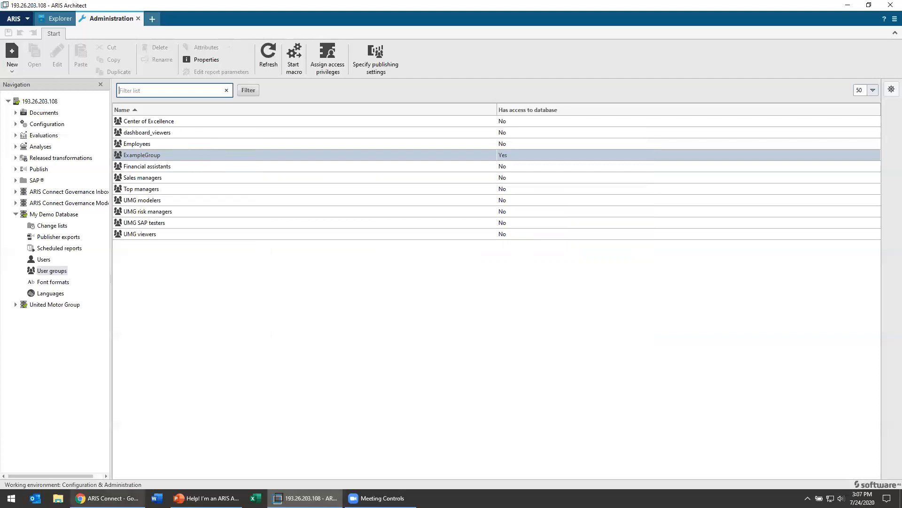
{"action": "mouse_move", "coordinate": [107, 498]}
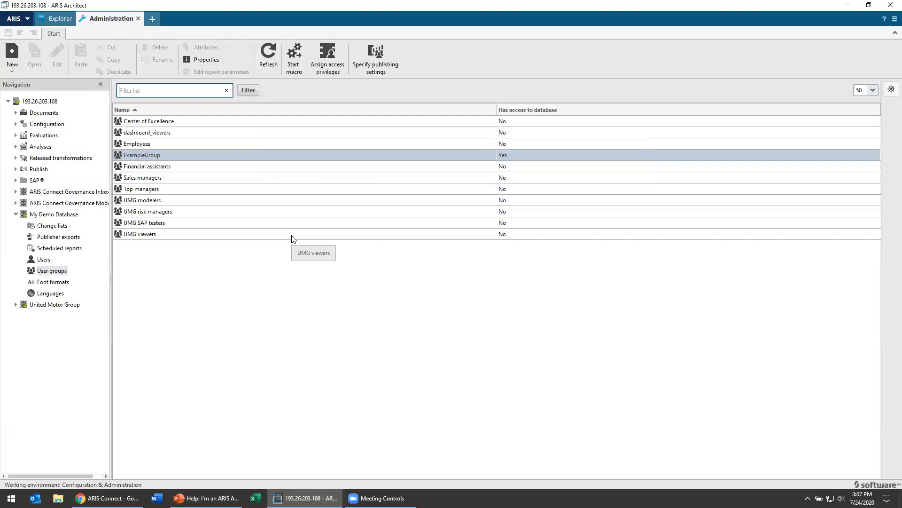
{"action": "left_click", "coordinate": [107, 498]}
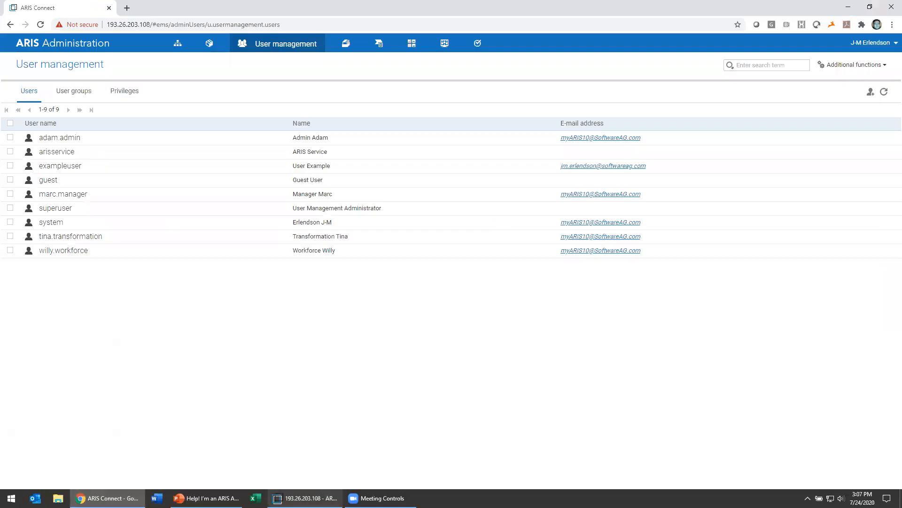
{"action": "left_click", "coordinate": [305, 498]}
{"action": "left_click", "coordinate": [107, 497]}
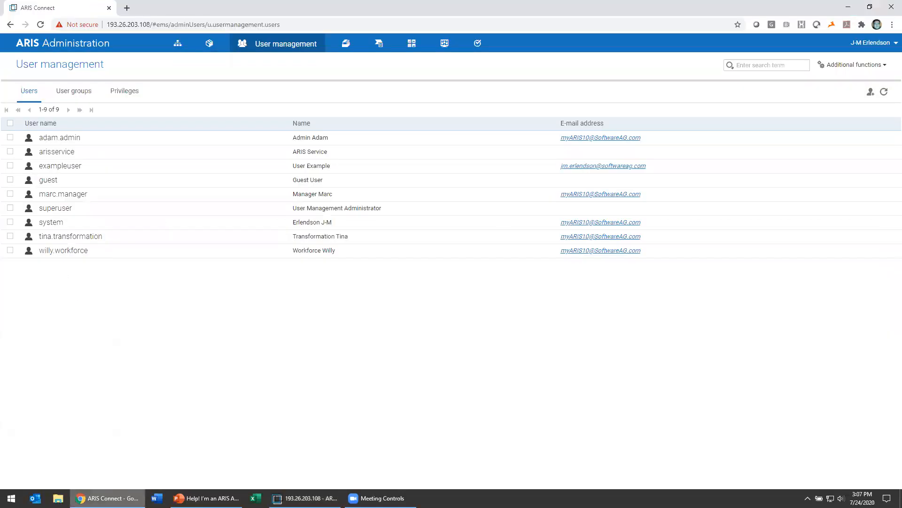
{"action": "left_click", "coordinate": [305, 497]}
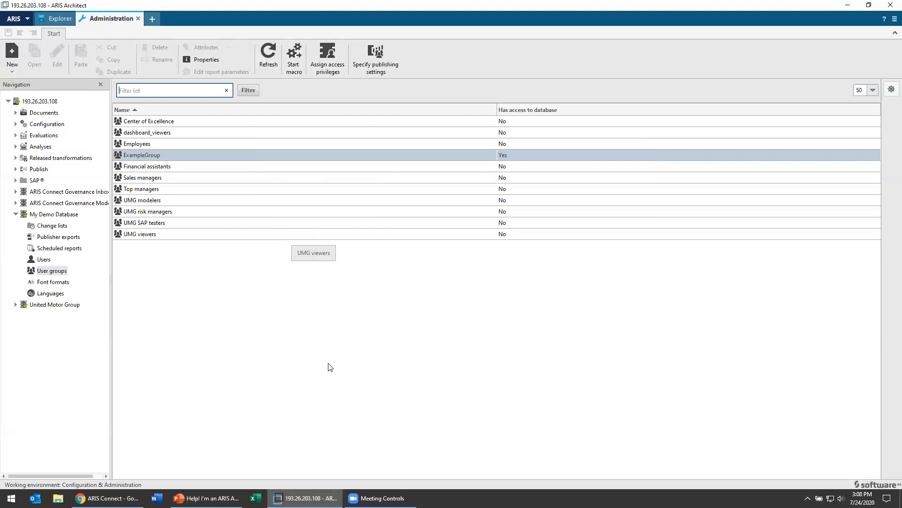
{"action": "left_click", "coordinate": [108, 498]}
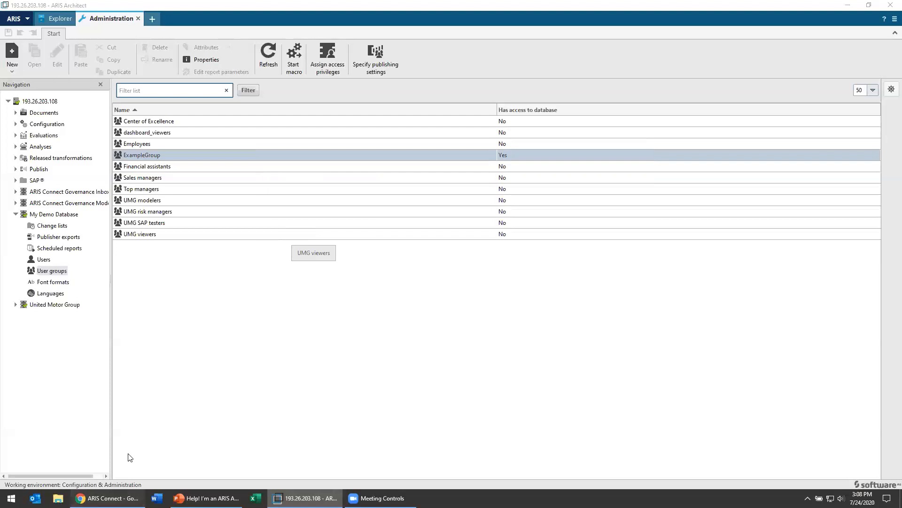